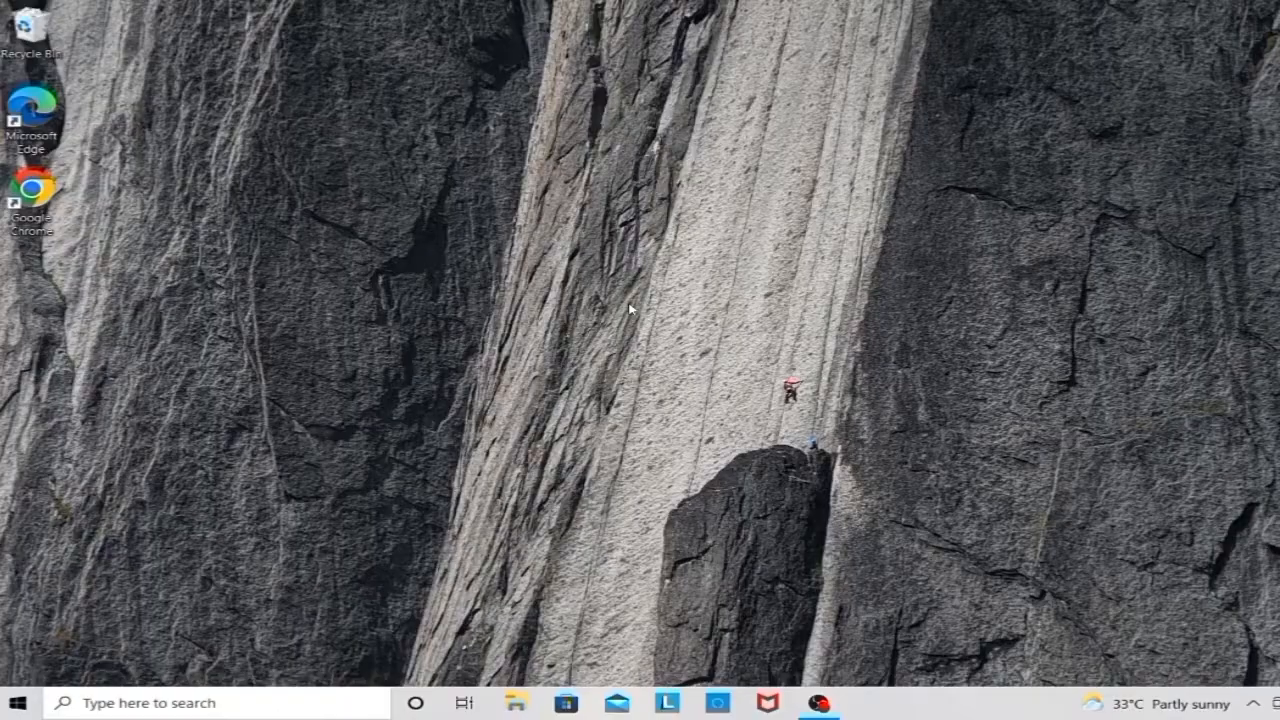
double_click(17, 200)
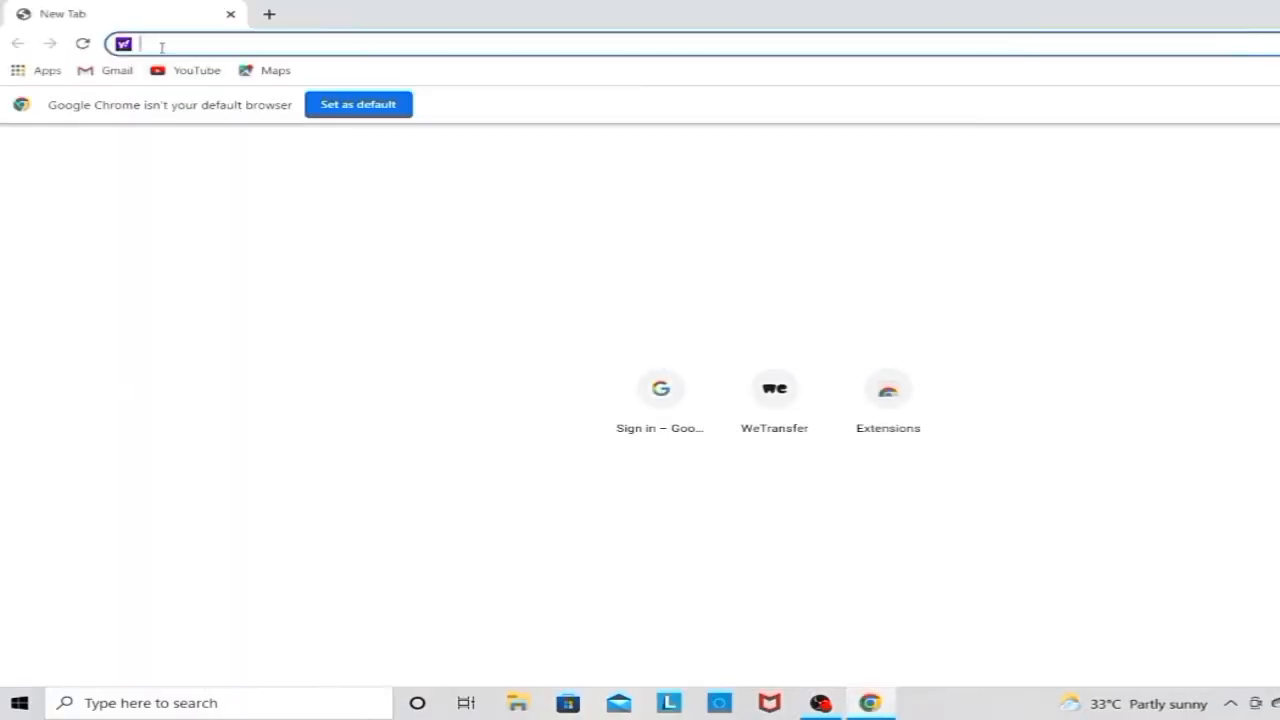
type("www")
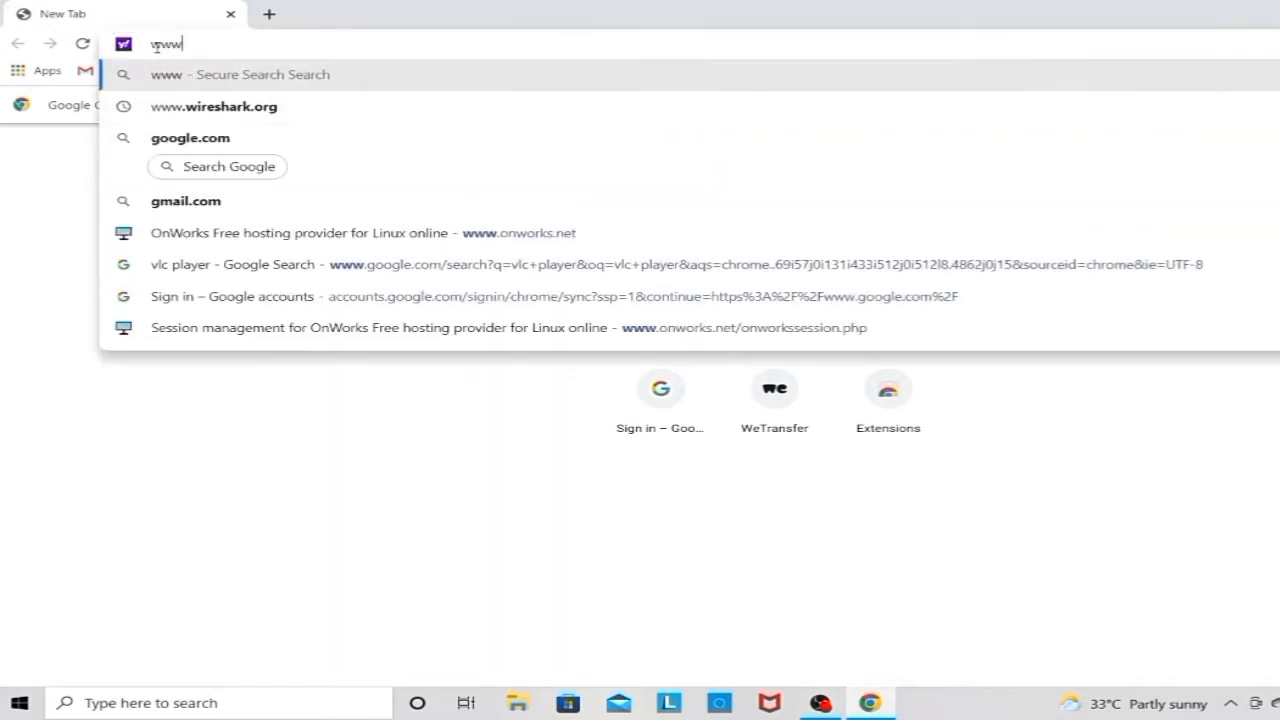
type(".")
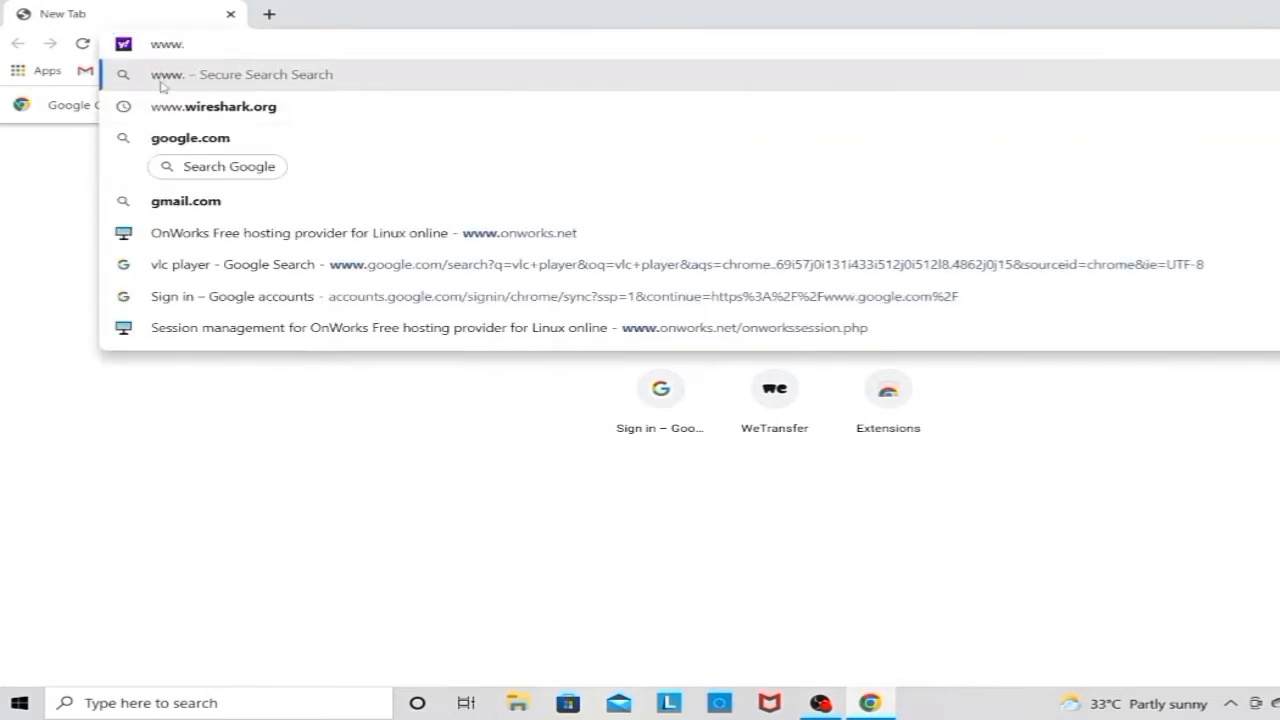
key("Down")
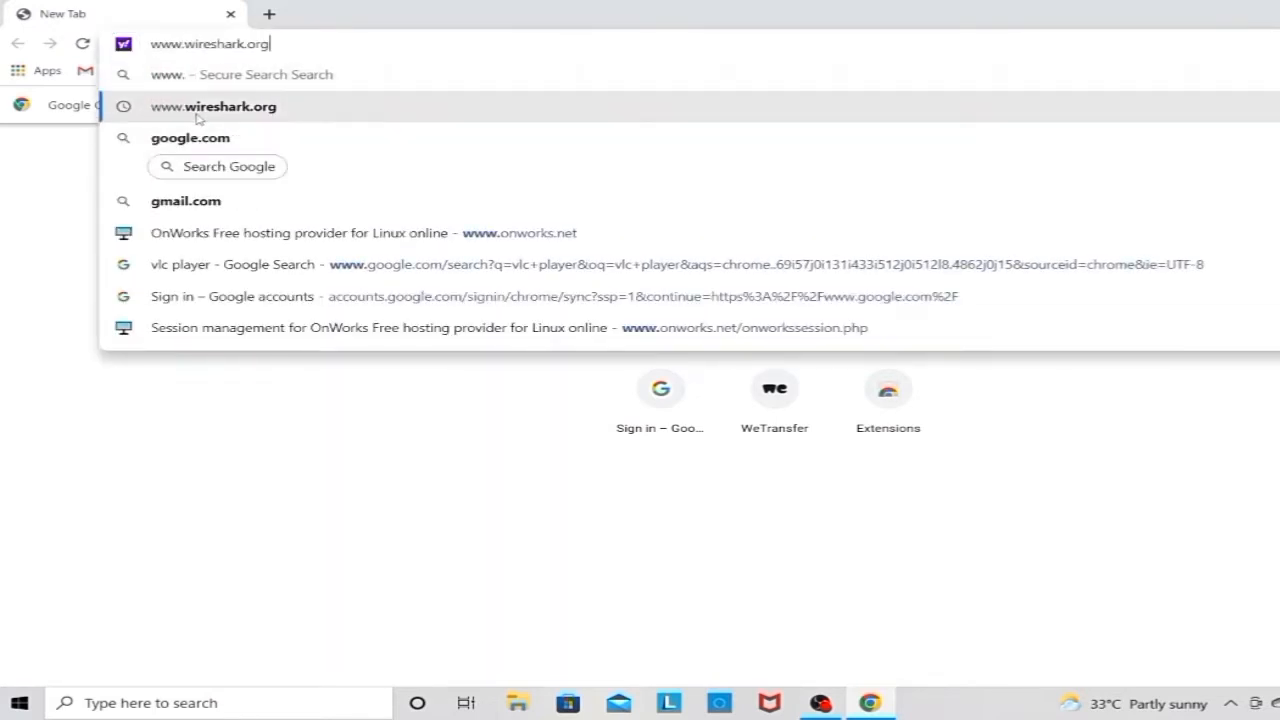
key("Return")
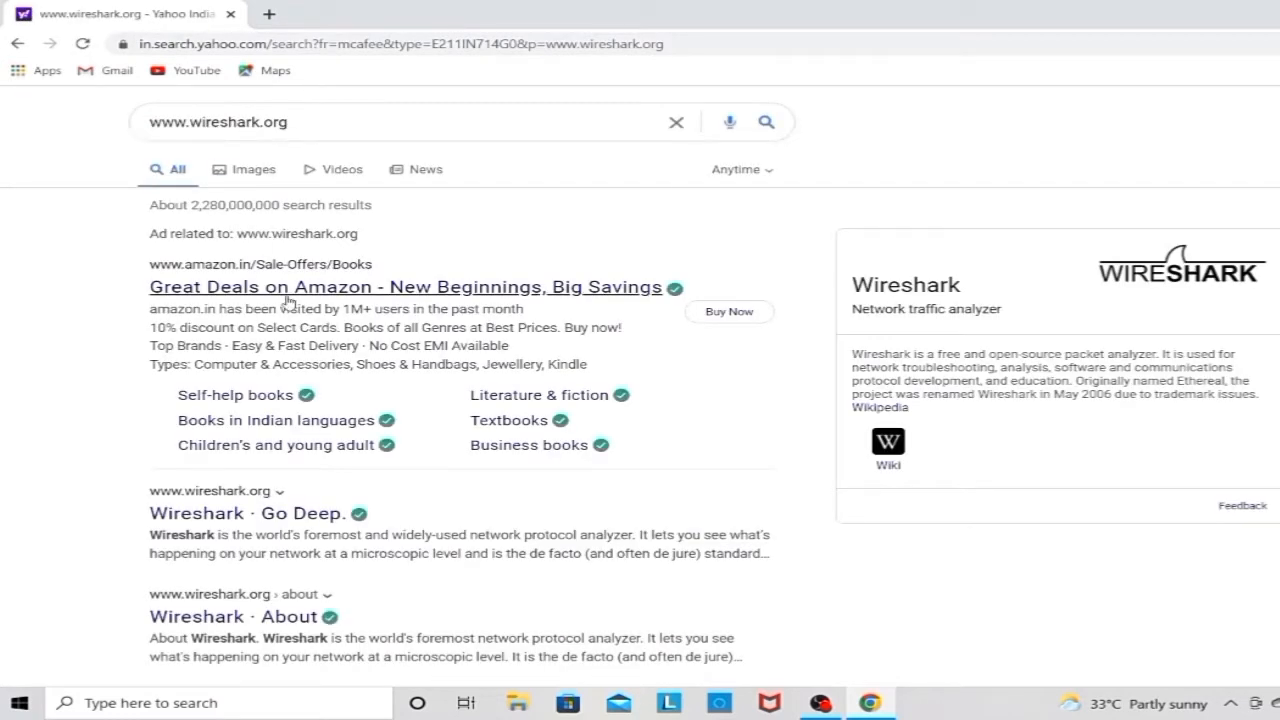
left_click(305, 518)
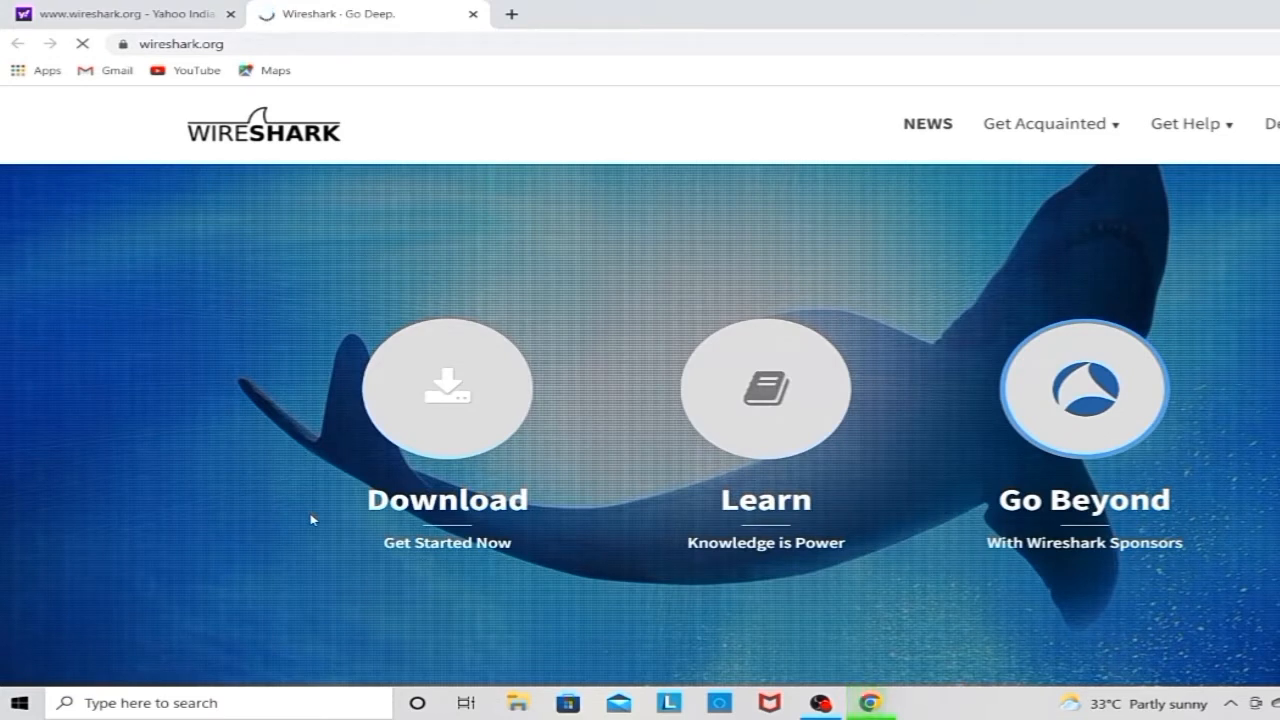
Download the 64-bit Windows installer of Wireshark stable release 3.6.6 and show the file in its folder.
left_click(448, 415)
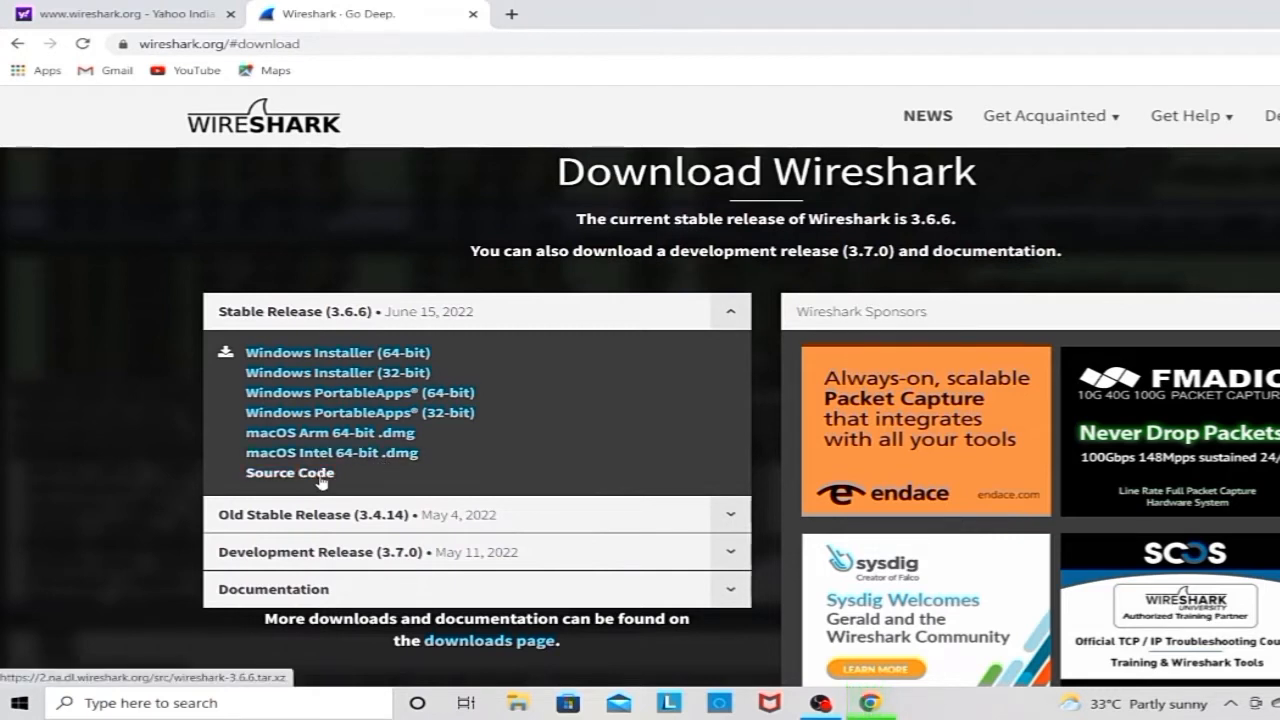
left_click(343, 360)
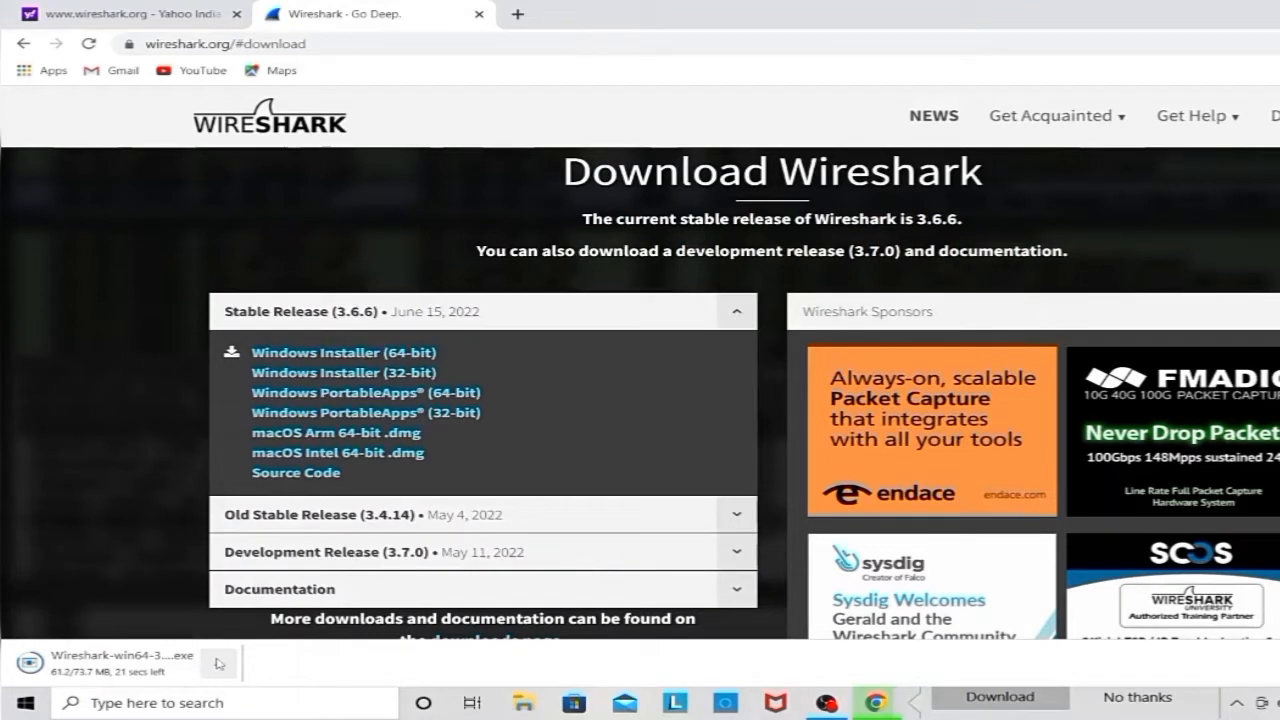
left_click(218, 663)
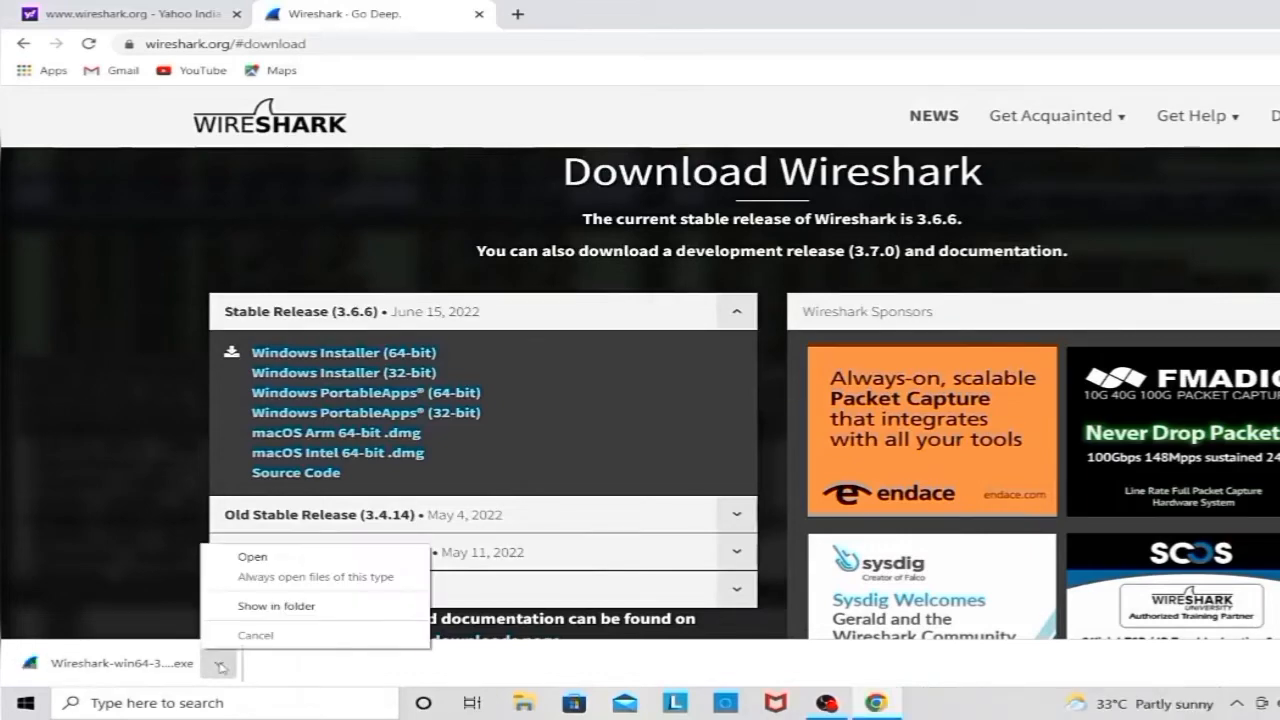
left_click(228, 607)
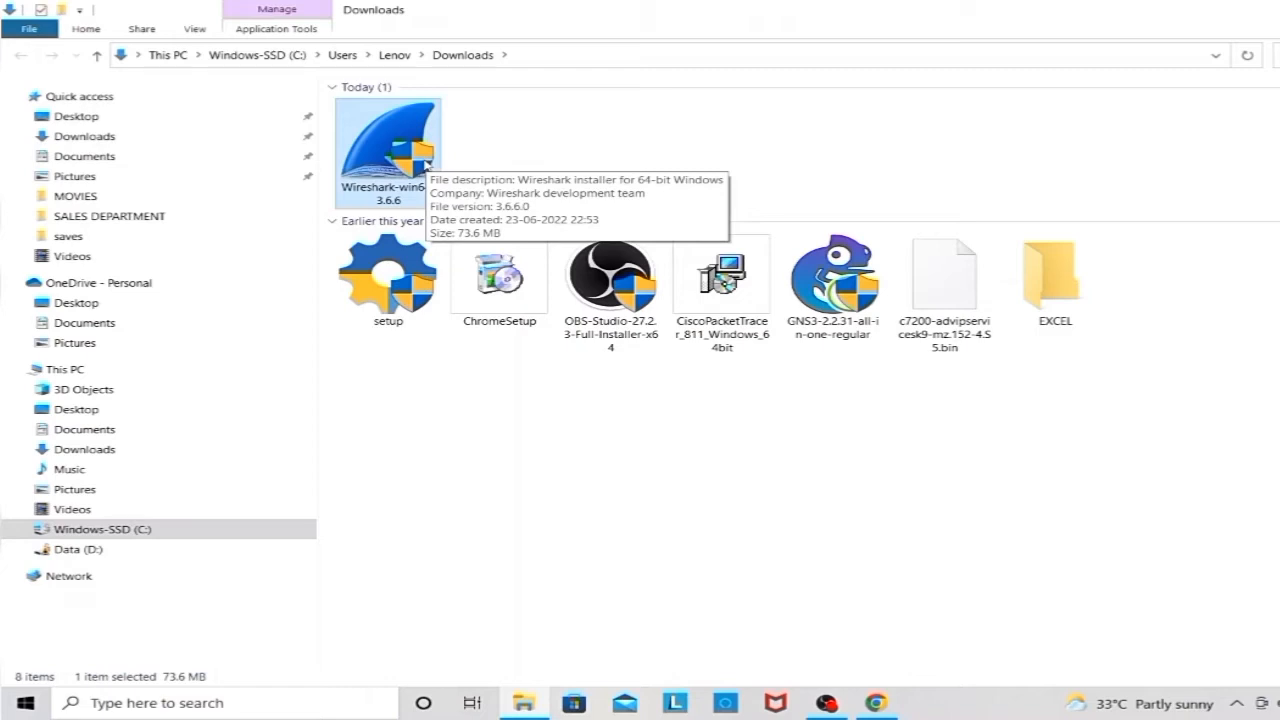
Launch the downloaded Wireshark 3.6.6 installer and proceed past the welcome page of the setup wizard.
right_click(427, 166)
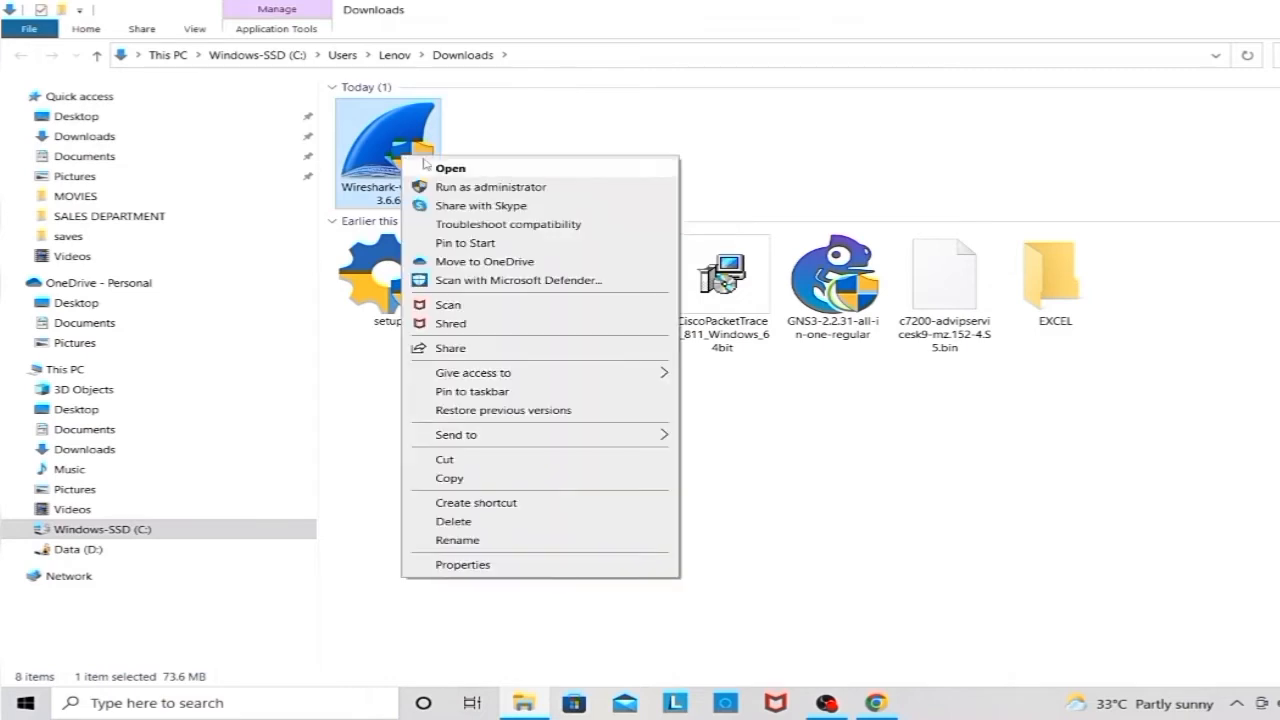
left_click(449, 168)
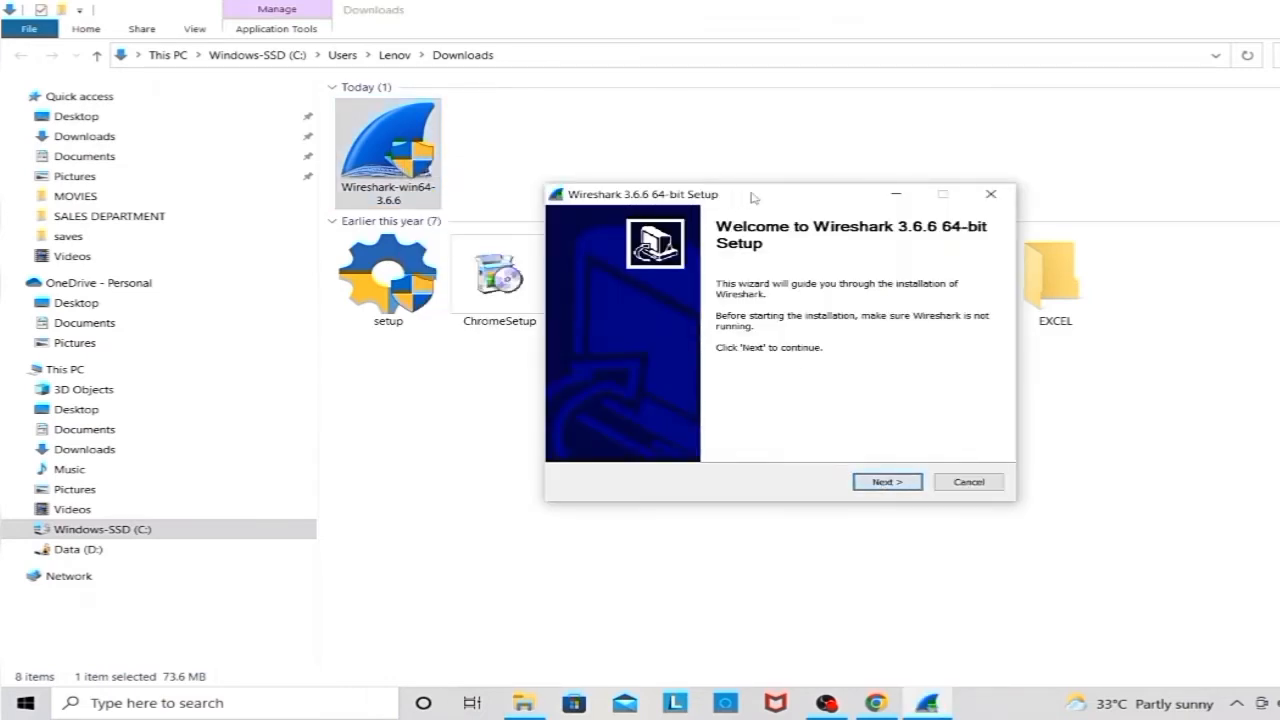
left_click_drag(742, 198, 652, 163)
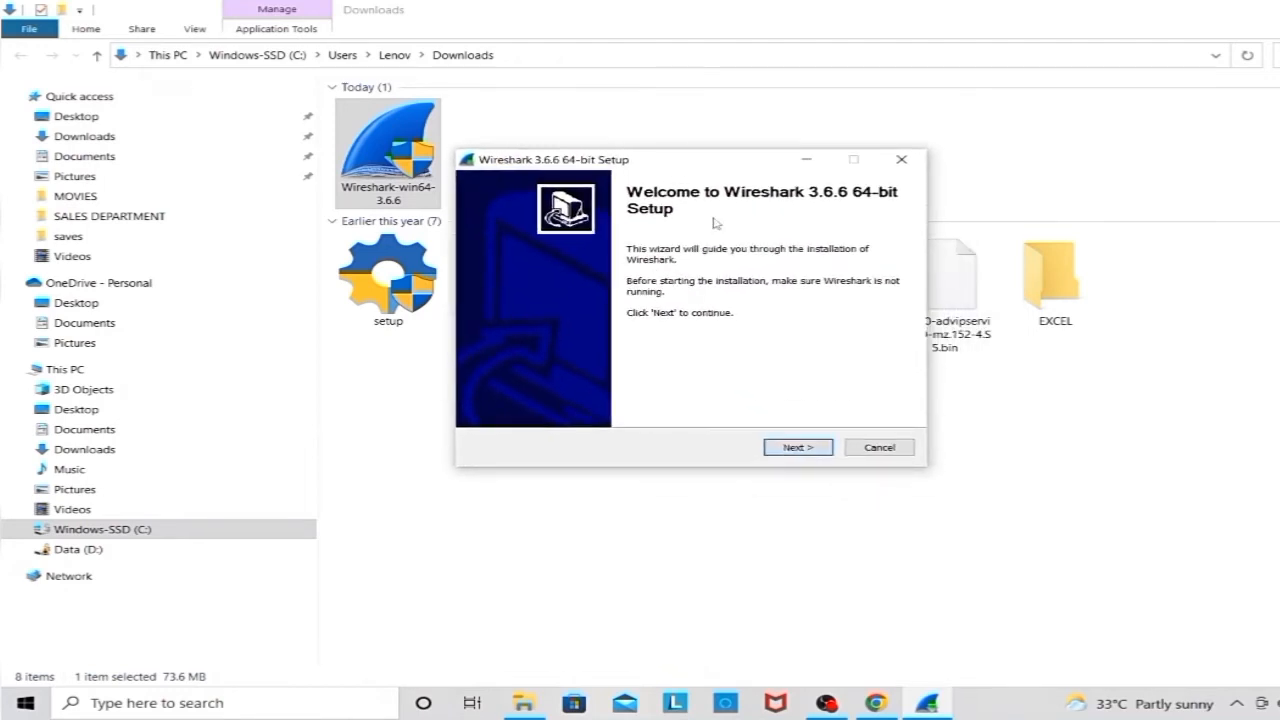
left_click(781, 450)
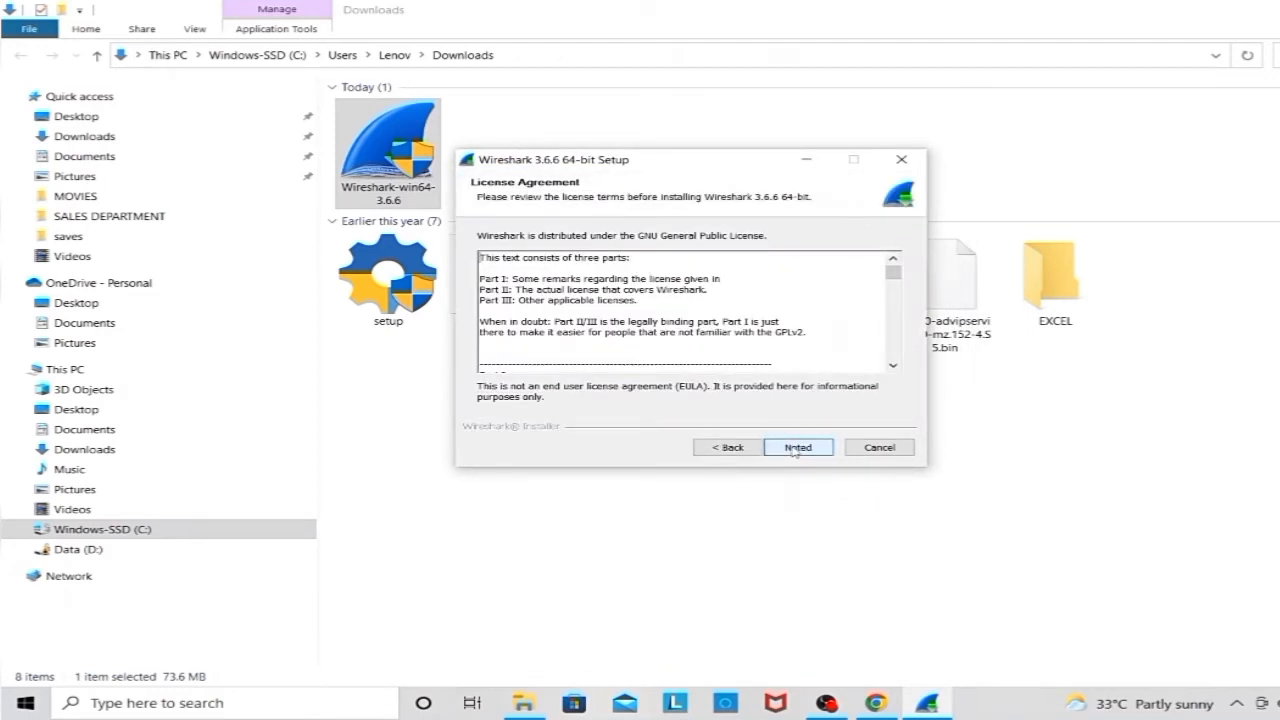
Read through the GNU General Public License text in the Wireshark setup and acknowledge it.
left_click(893, 367)
scroll(893, 367, "down", 9)
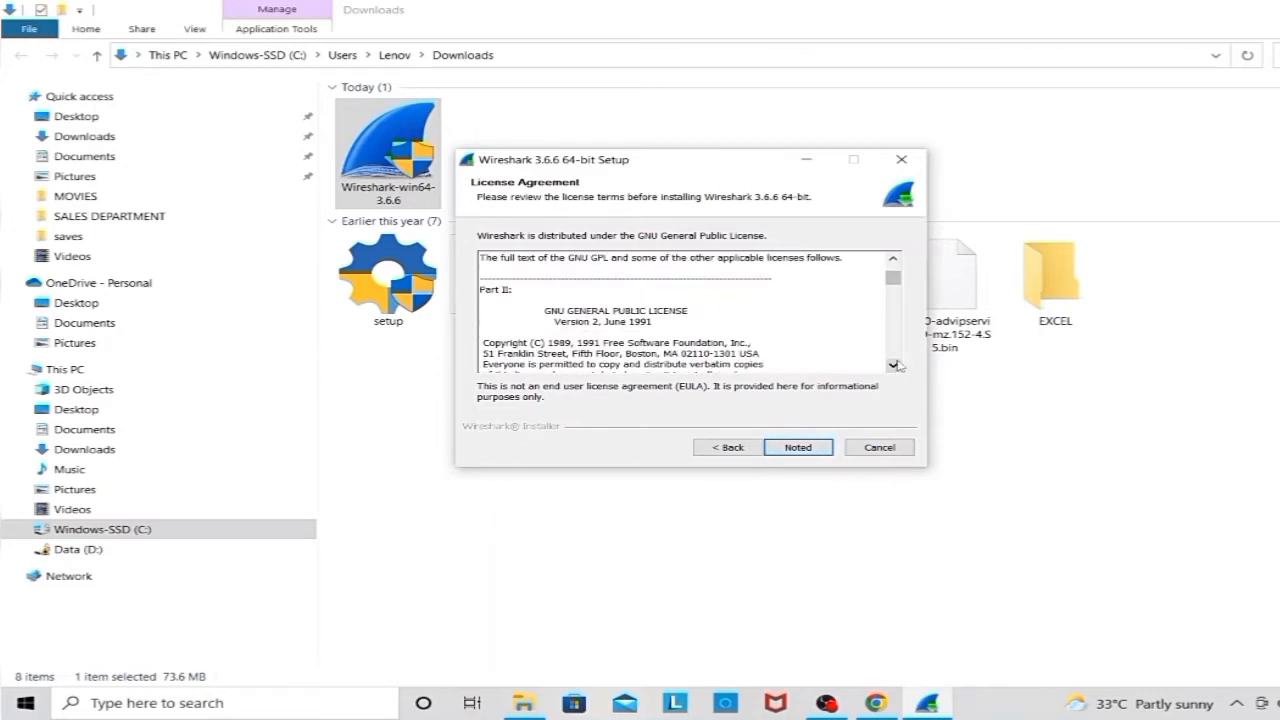
scroll(893, 367, "down", 4)
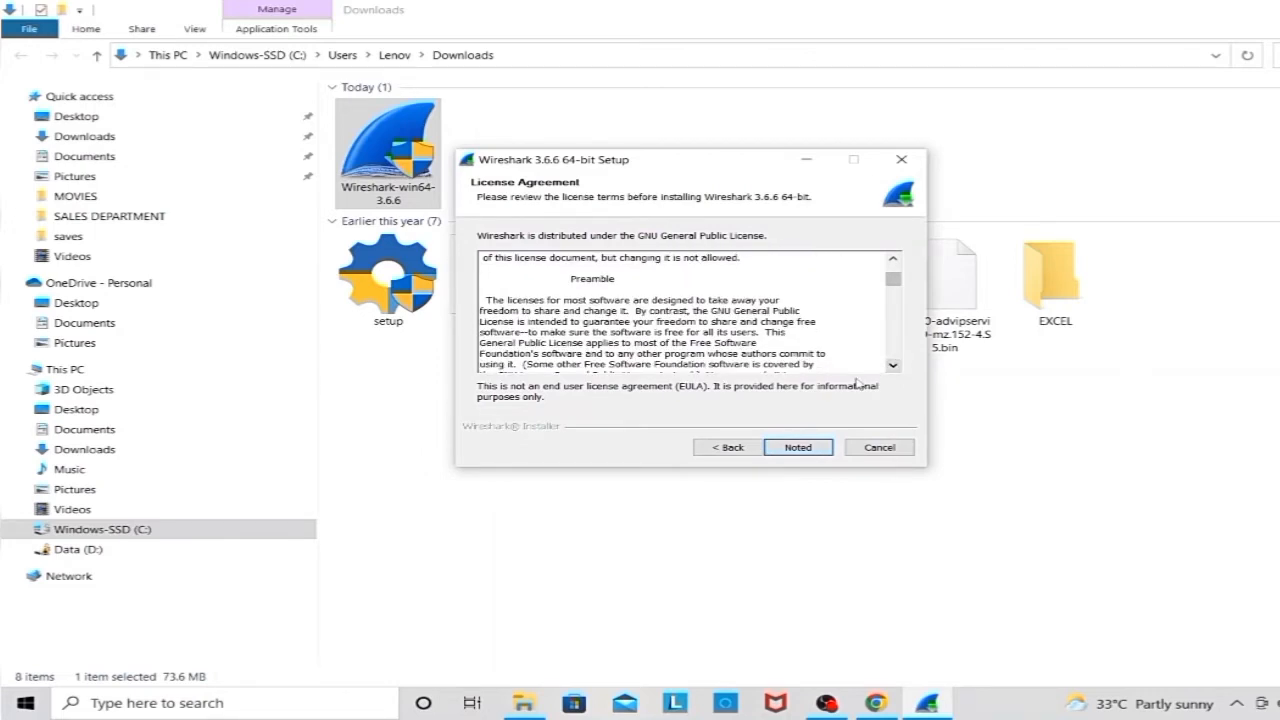
scroll(893, 367, "down", 1)
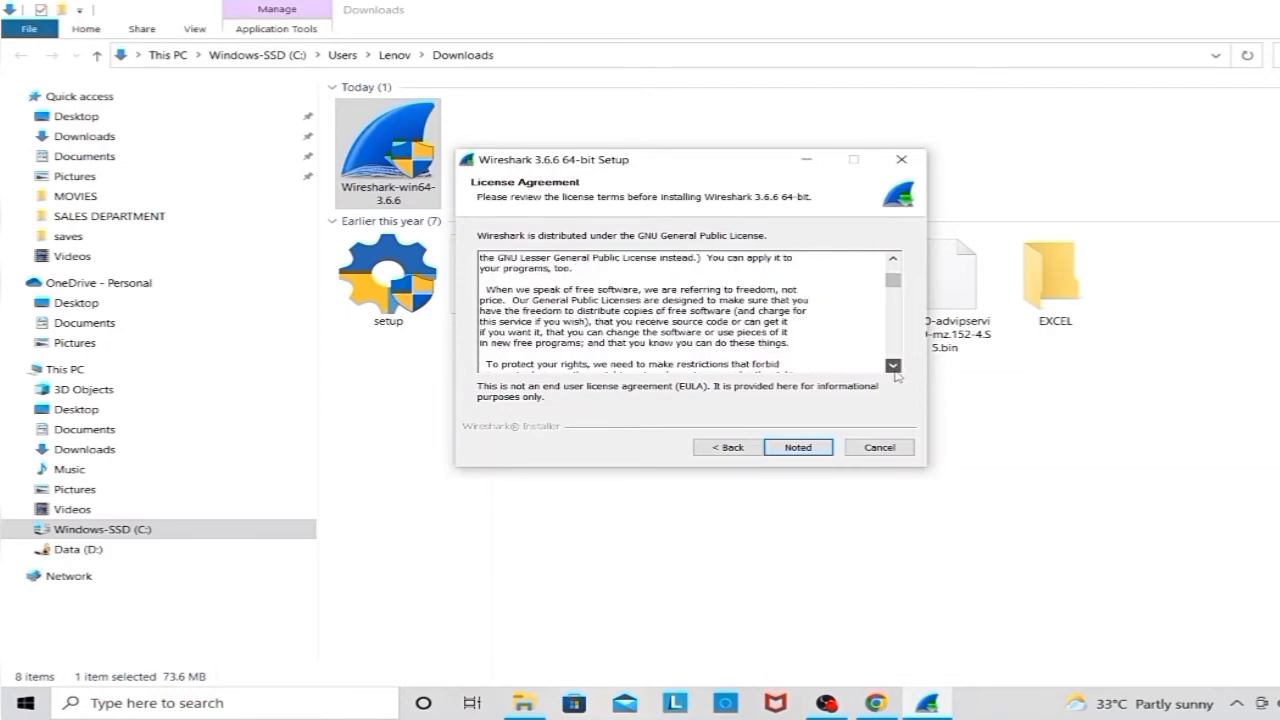
scroll(893, 367, "down", 1)
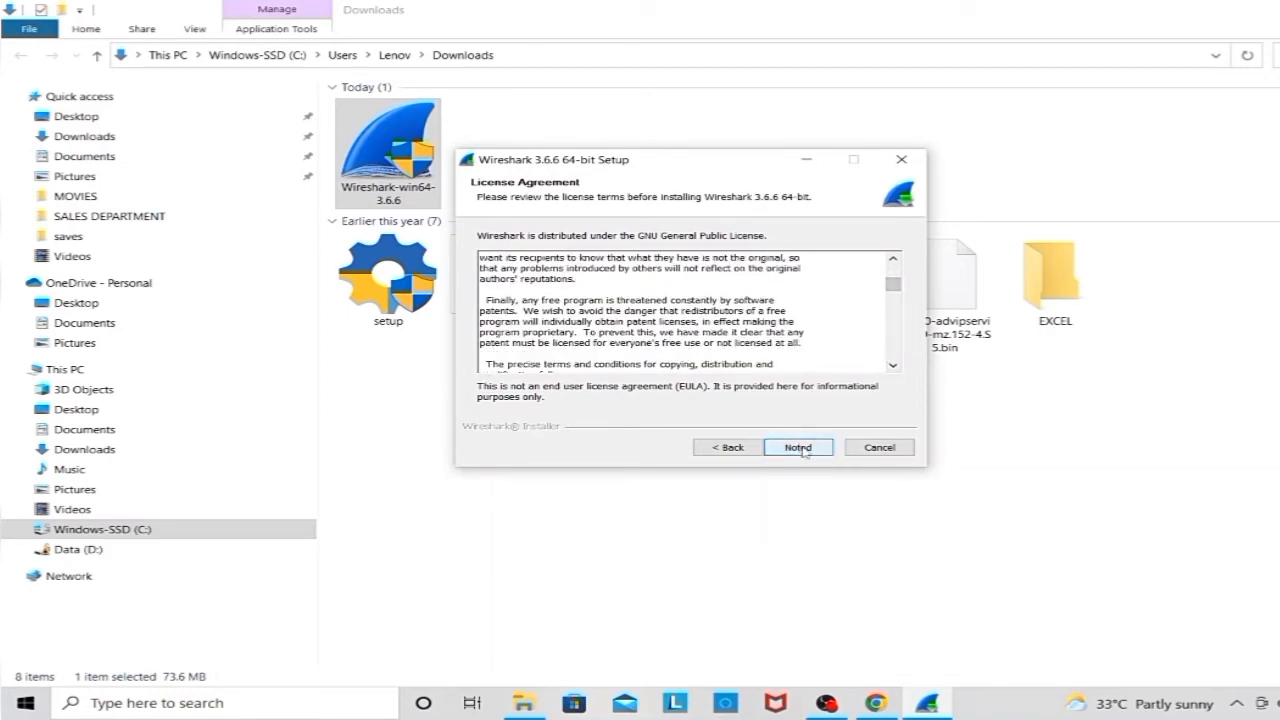
left_click(893, 366)
left_click(893, 366)
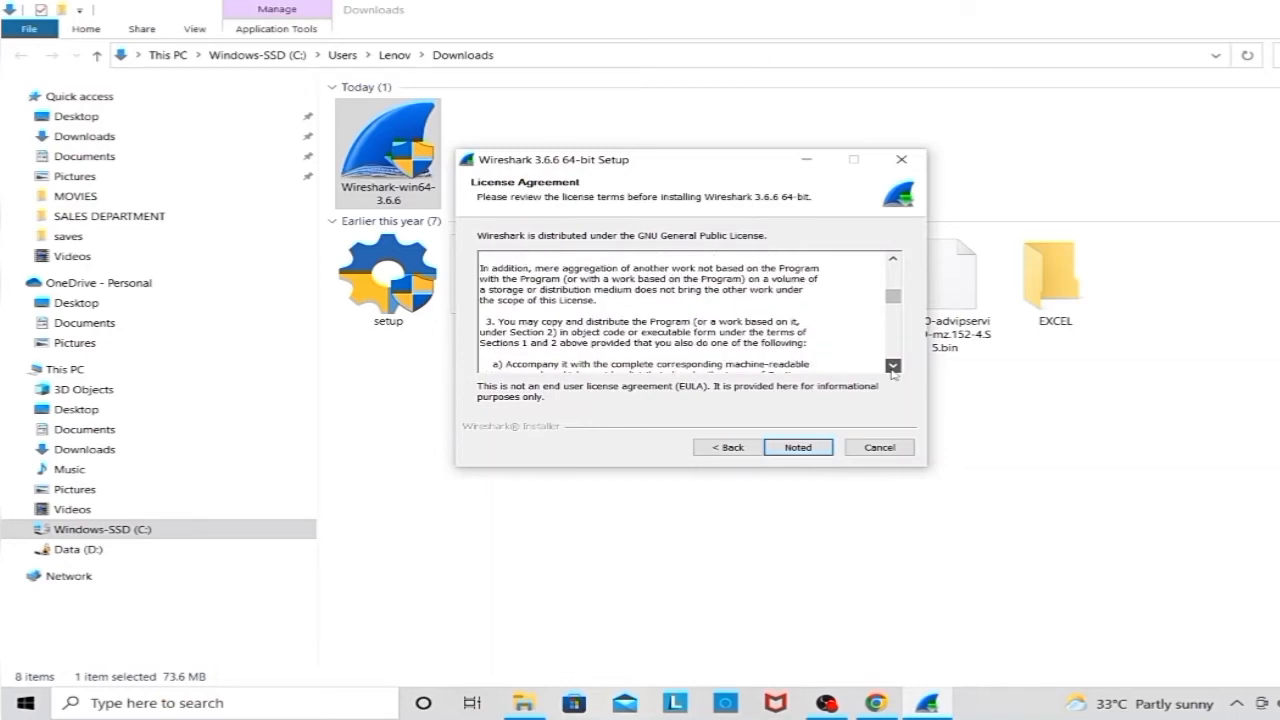
left_click(893, 366)
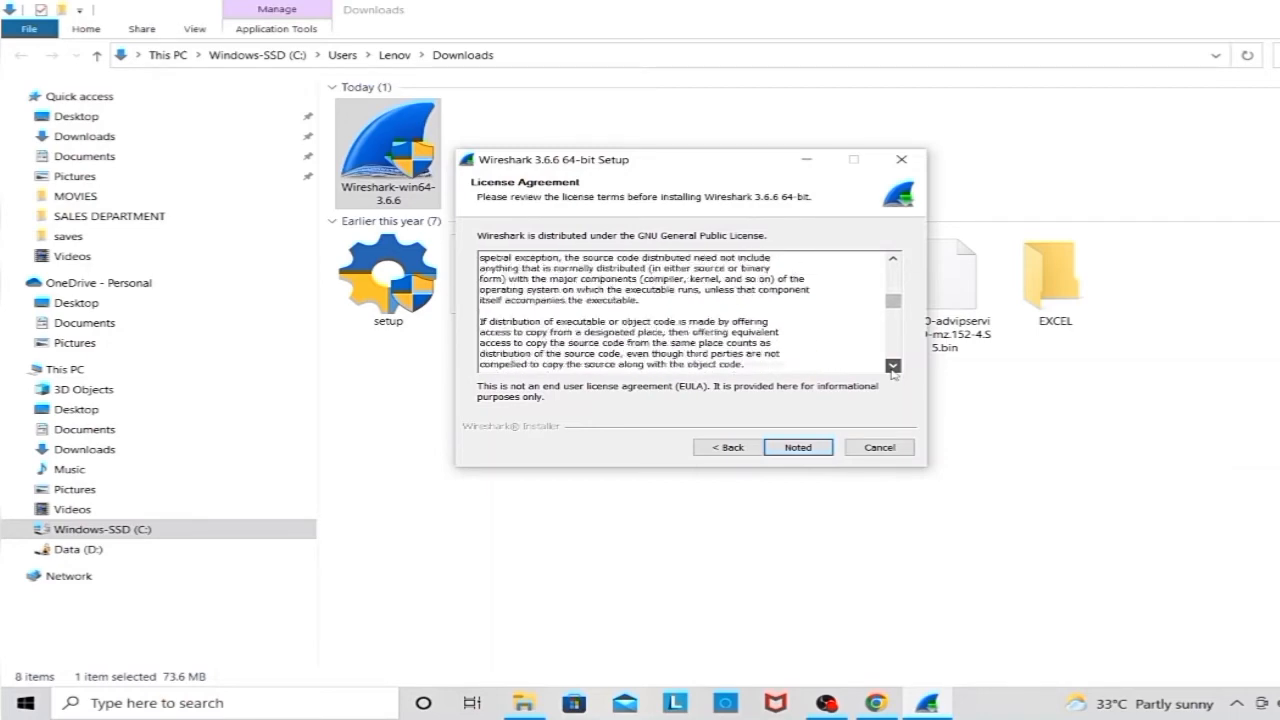
left_click_drag(893, 366, 893, 366)
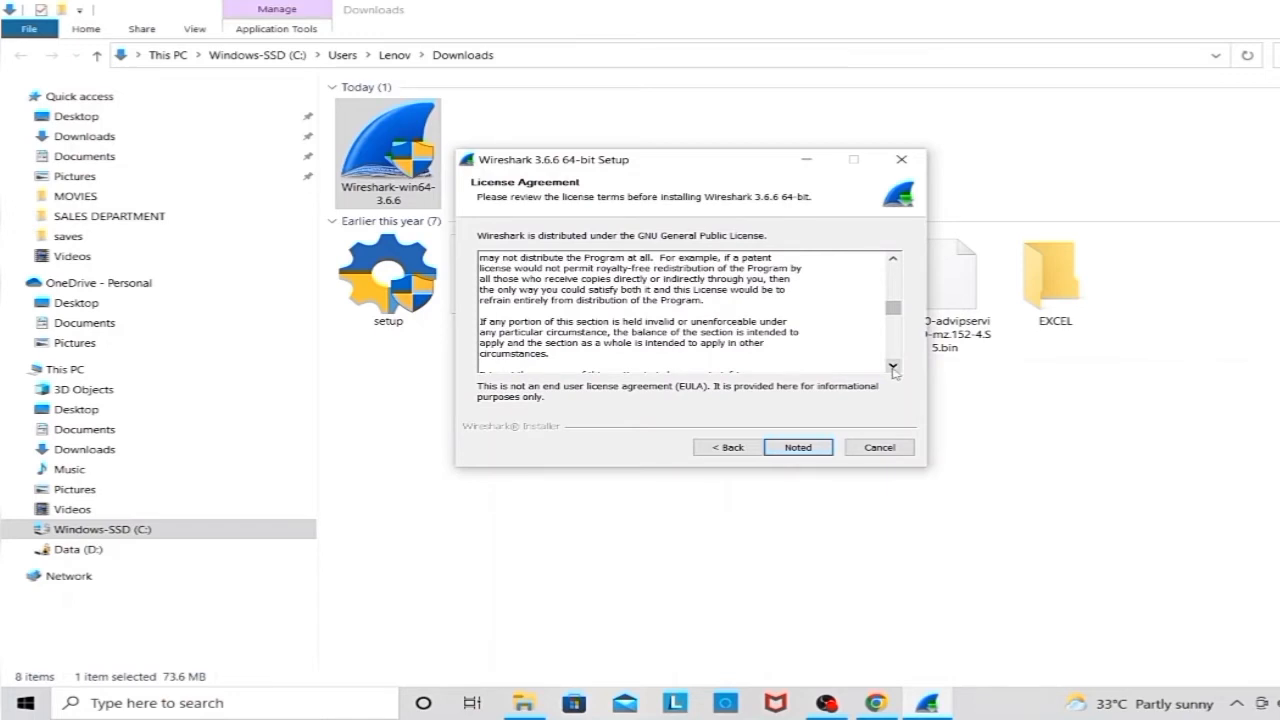
left_click(798, 448)
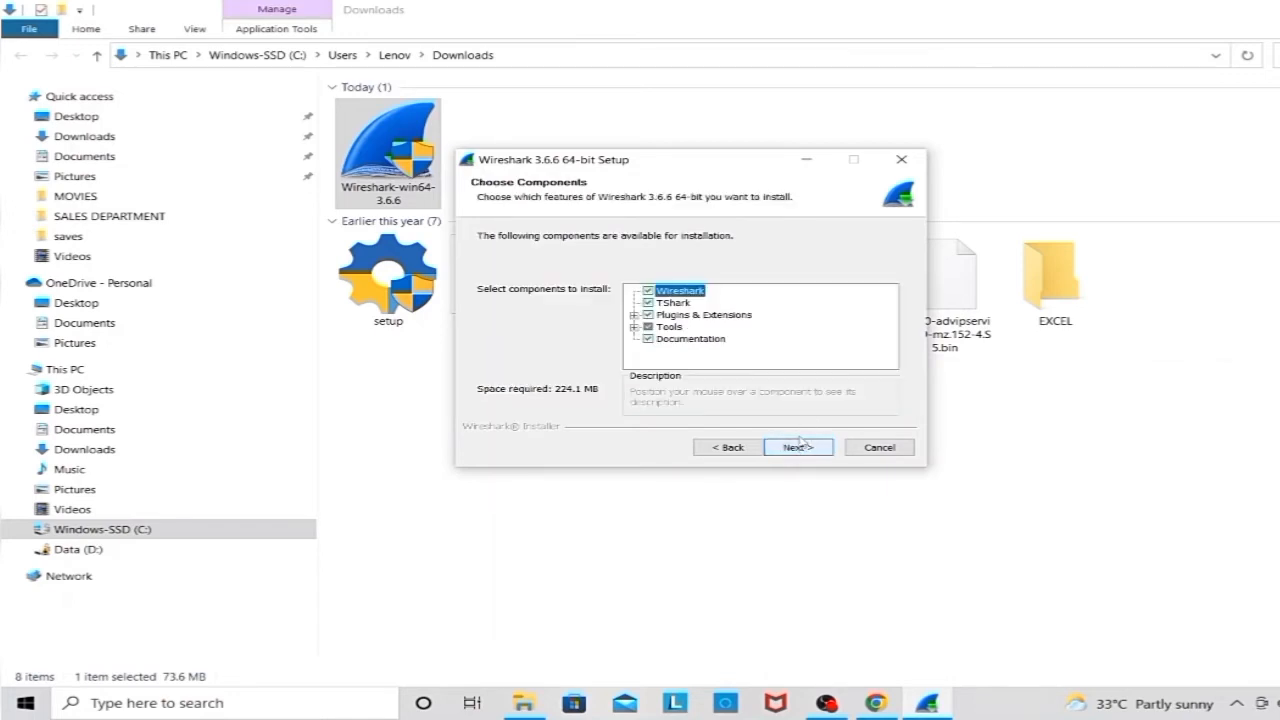
Review the installation components, keep Wireshark, TShark, Plugins & Extensions, Tools and Documentation selected, and continue.
mouse_move(683, 292)
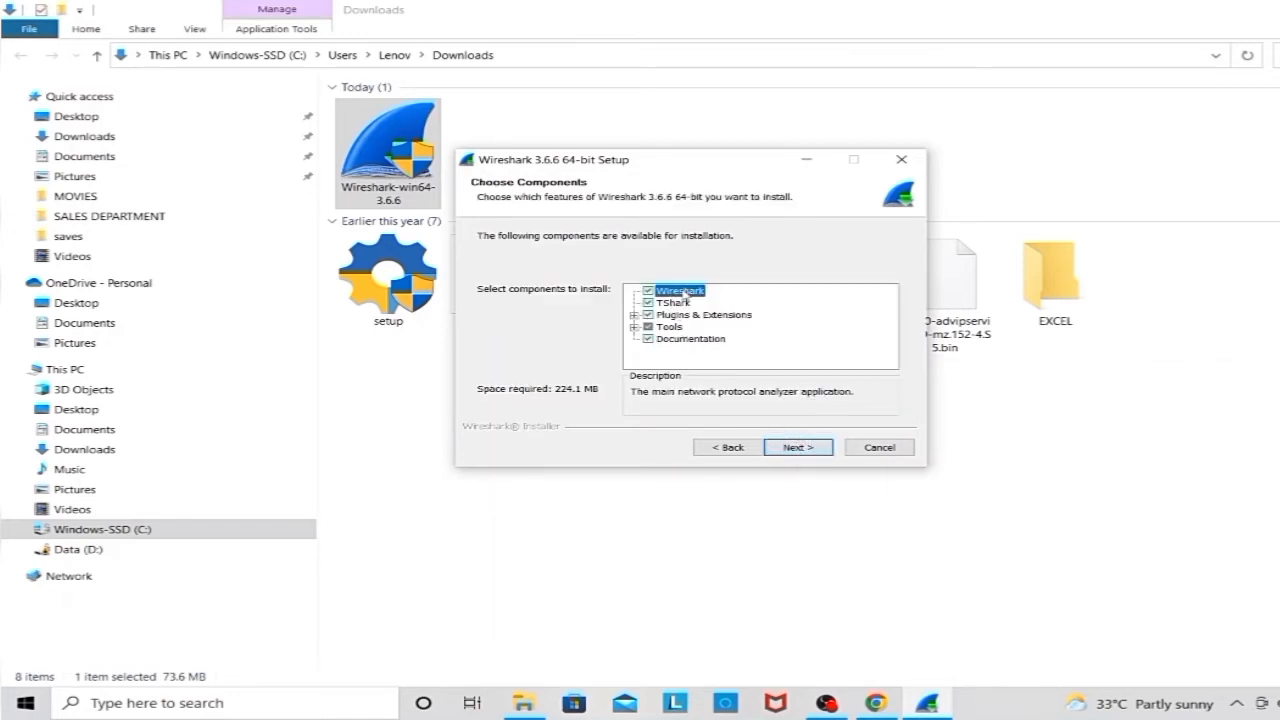
mouse_move(681, 346)
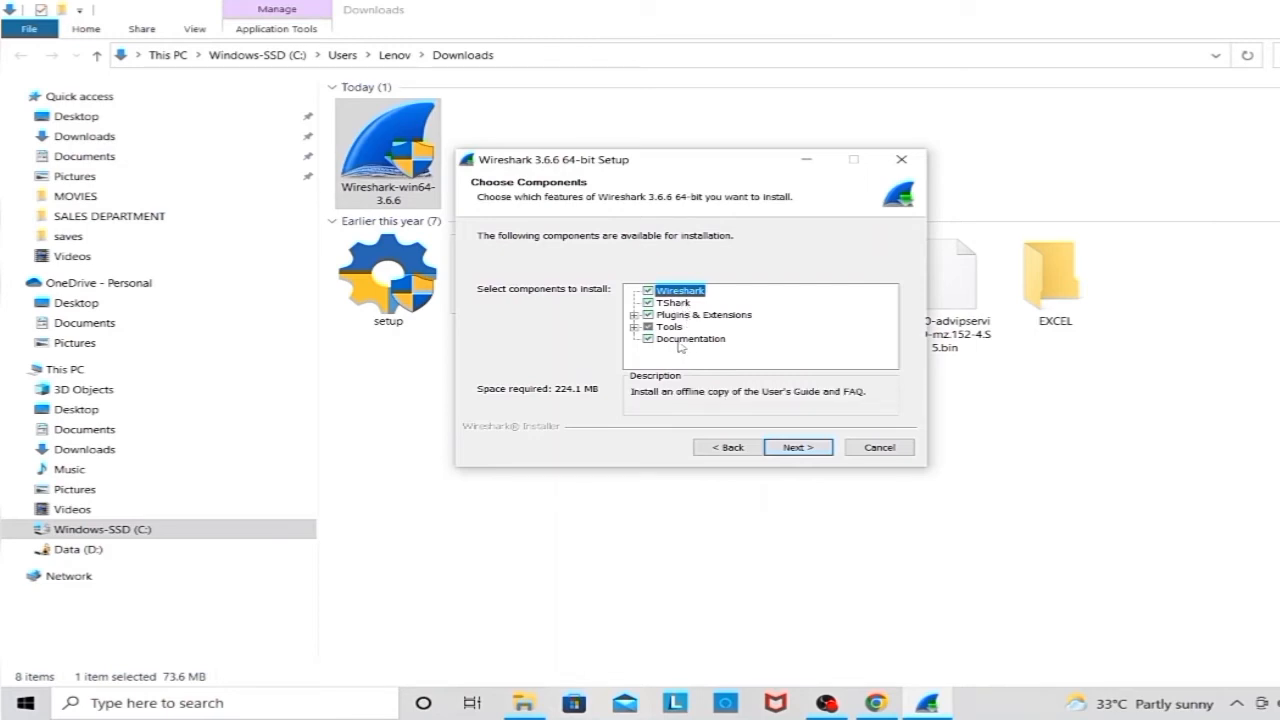
mouse_move(666, 316)
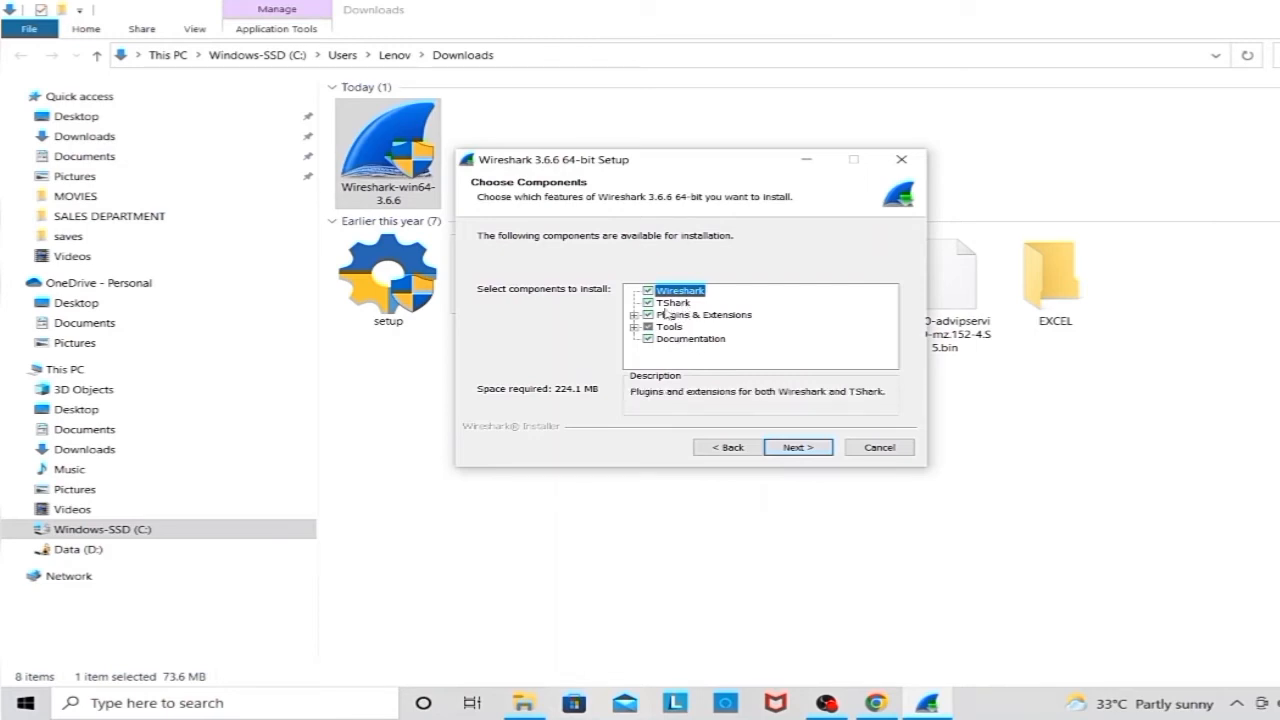
left_click(648, 302)
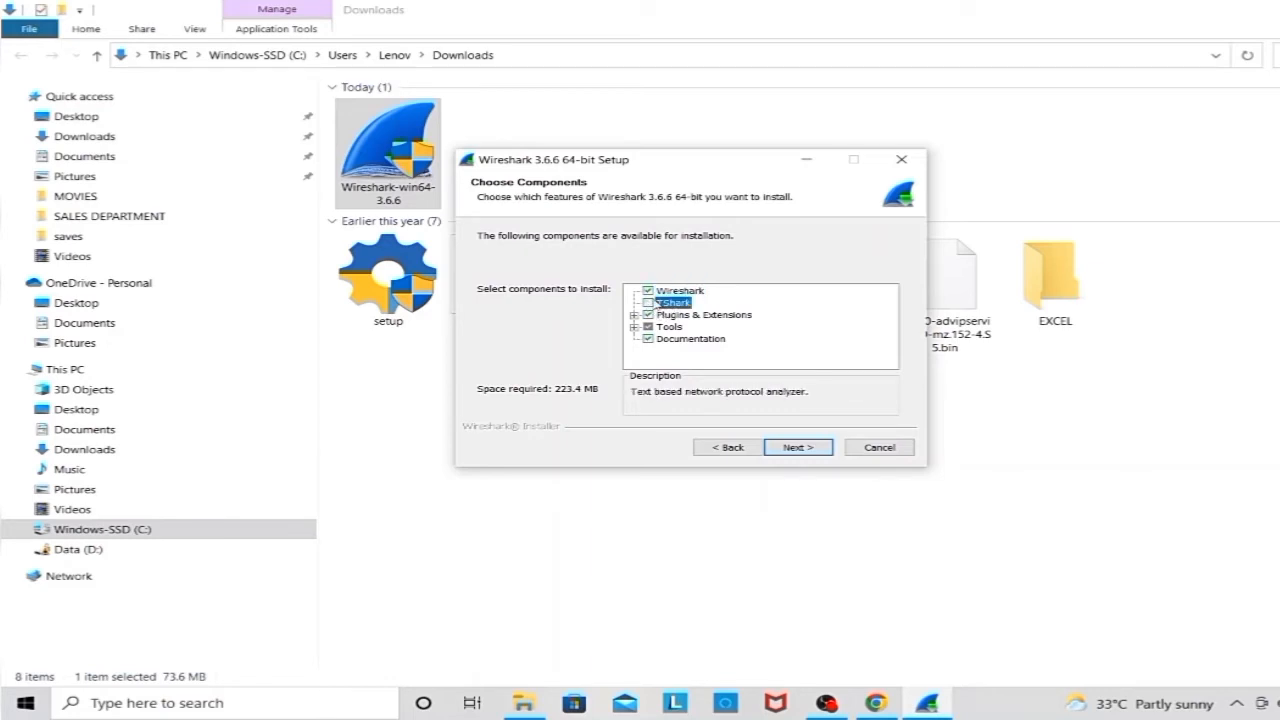
left_click(648, 302)
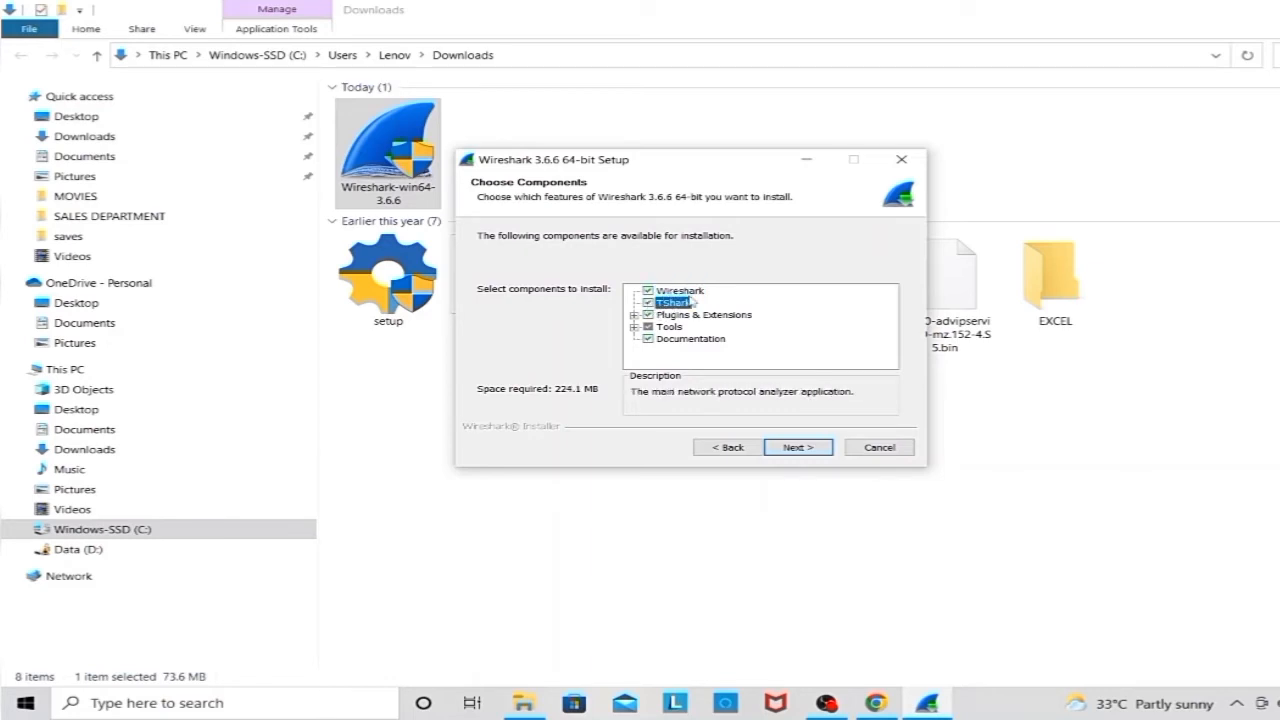
left_click(788, 447)
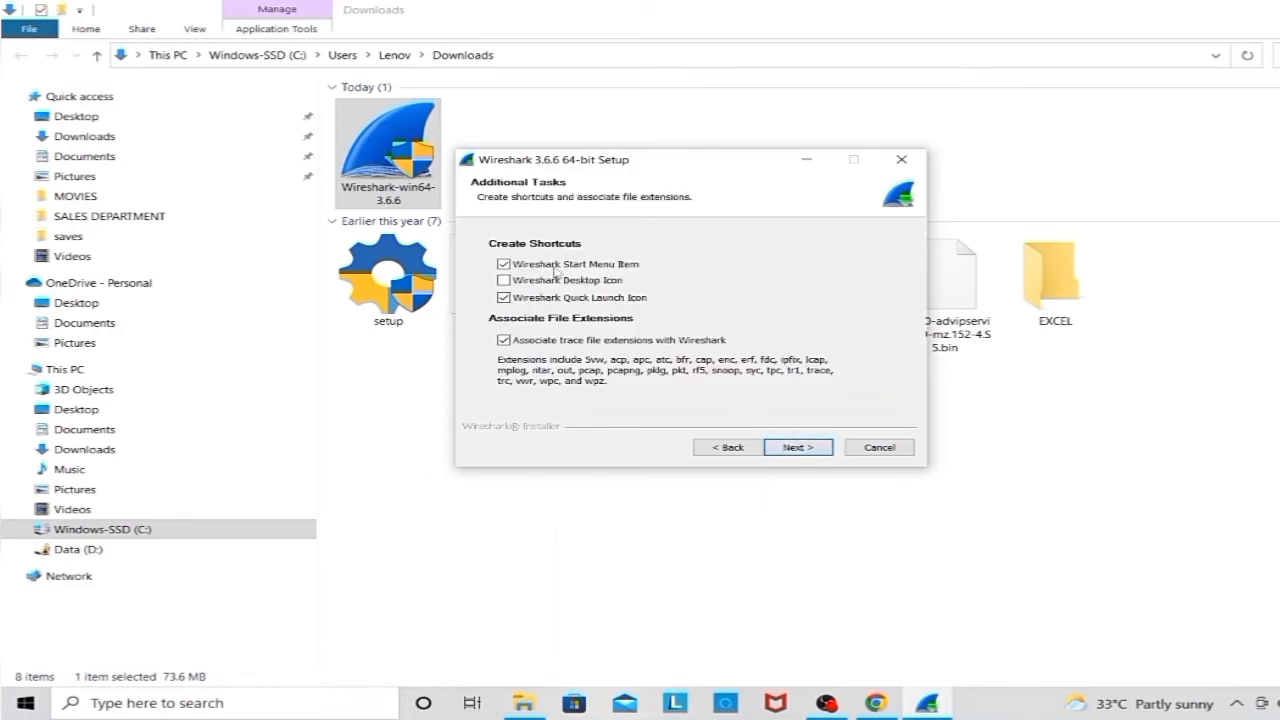
Add a Wireshark desktop icon to the shortcuts and accept C:\Program Files\Wireshark as the destination folder.
left_click(505, 282)
left_click(790, 448)
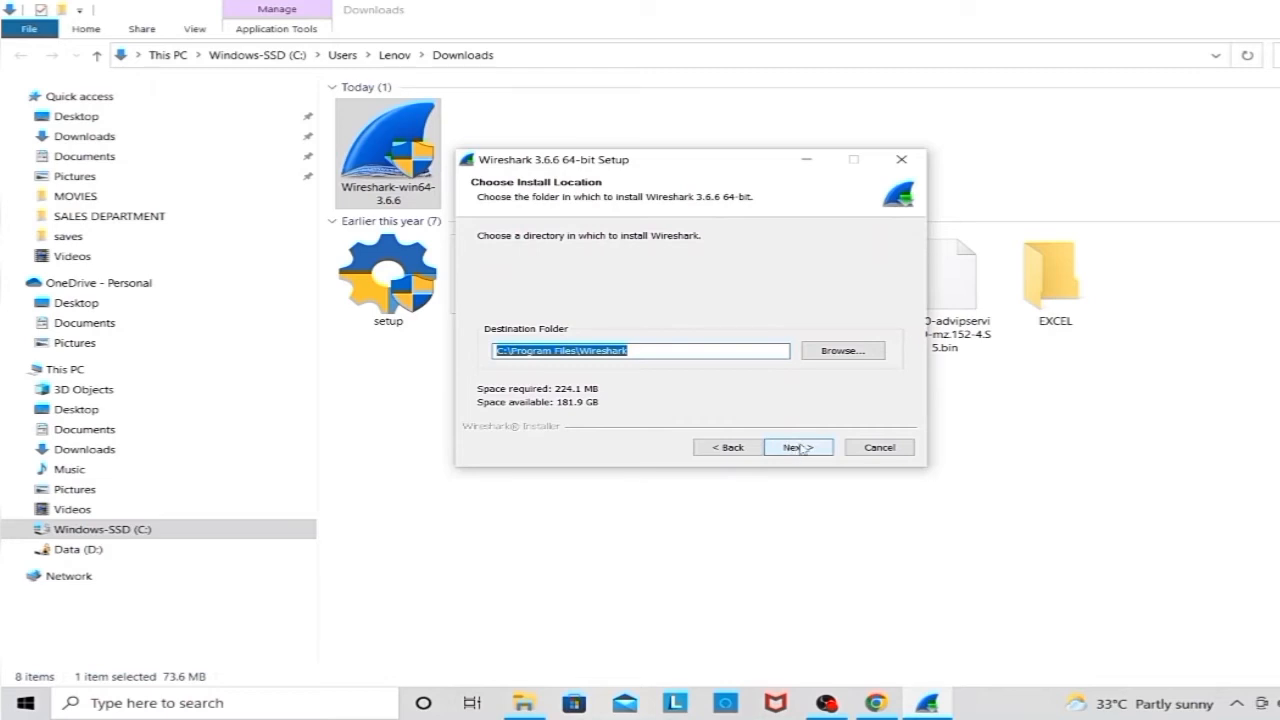
left_click(803, 448)
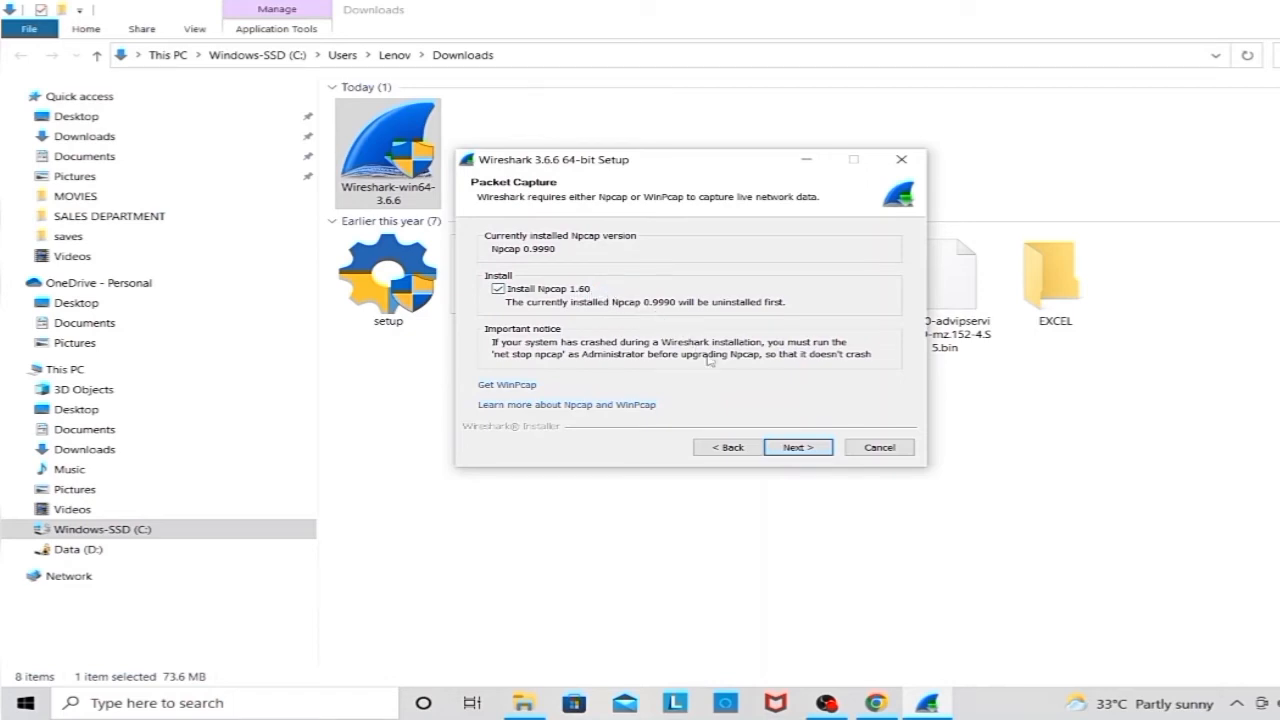
Keep Npcap 1.60 included, leave USBPcap 1.5.4.0 out, and start the Wireshark installation.
left_click(798, 447)
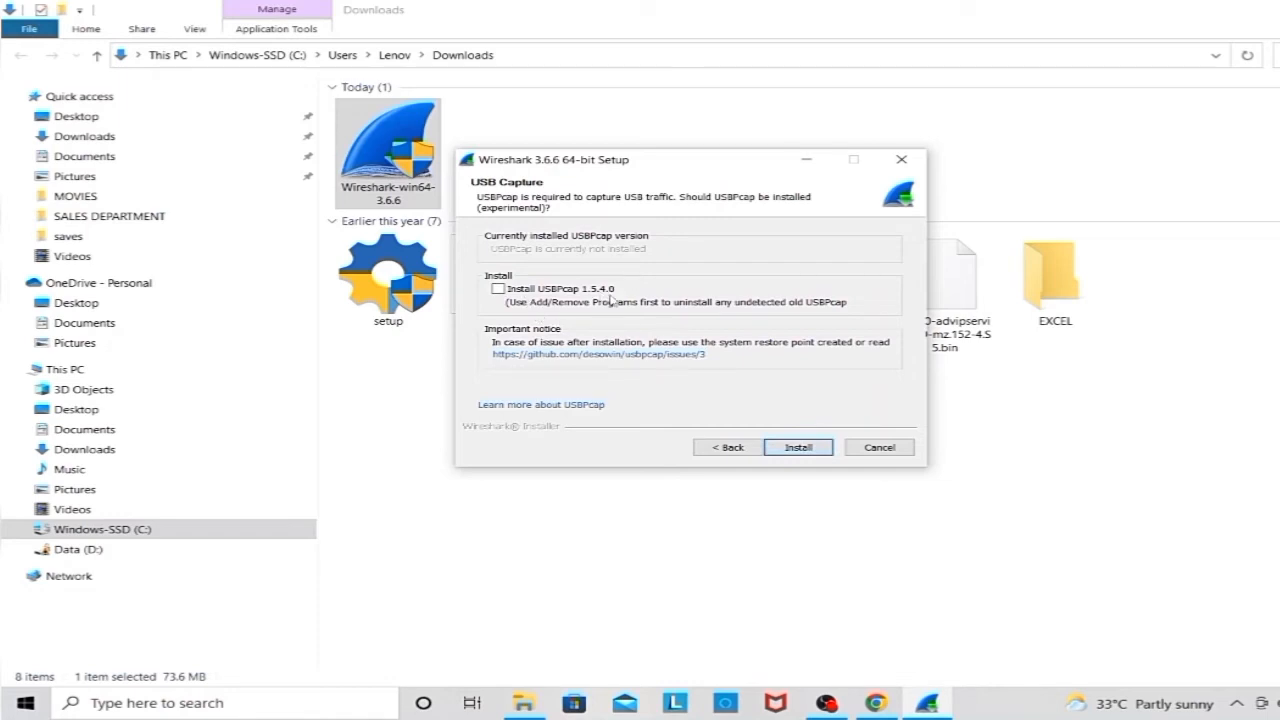
left_click(782, 455)
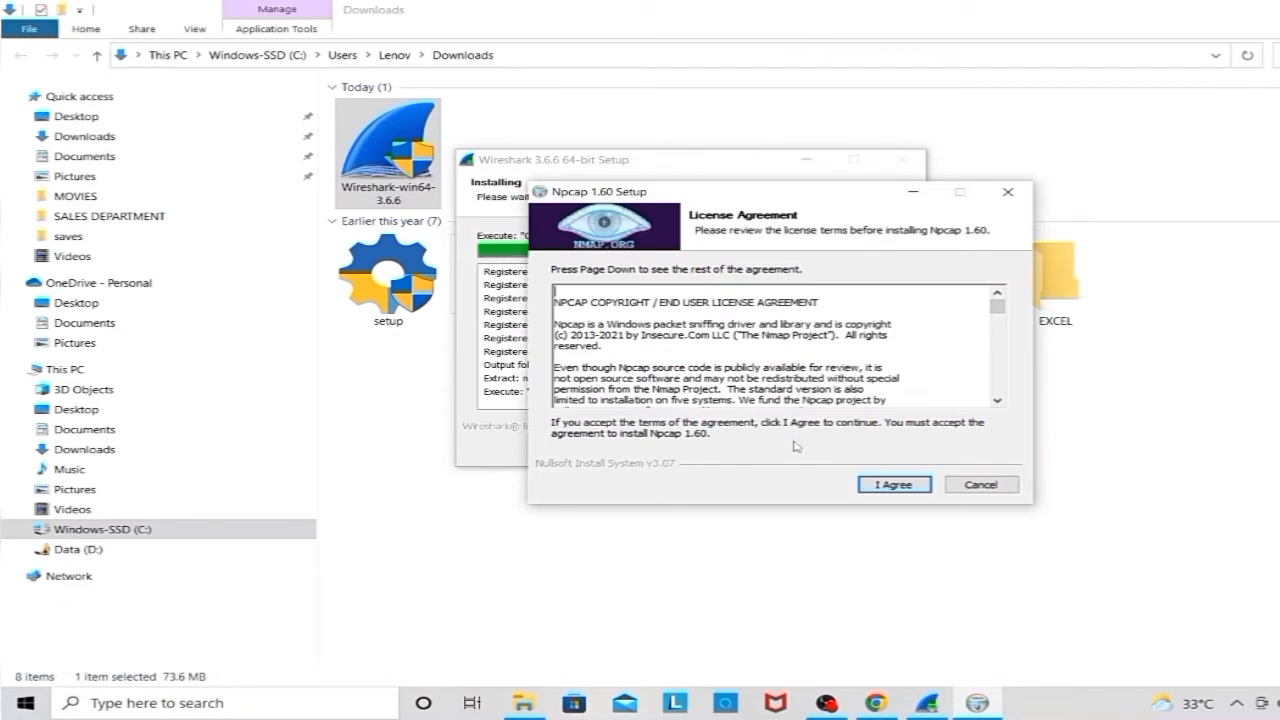
Accept the Npcap 1.60 license and start its installation with raw 802.11 traffic support for wireless adapters.
left_click(897, 486)
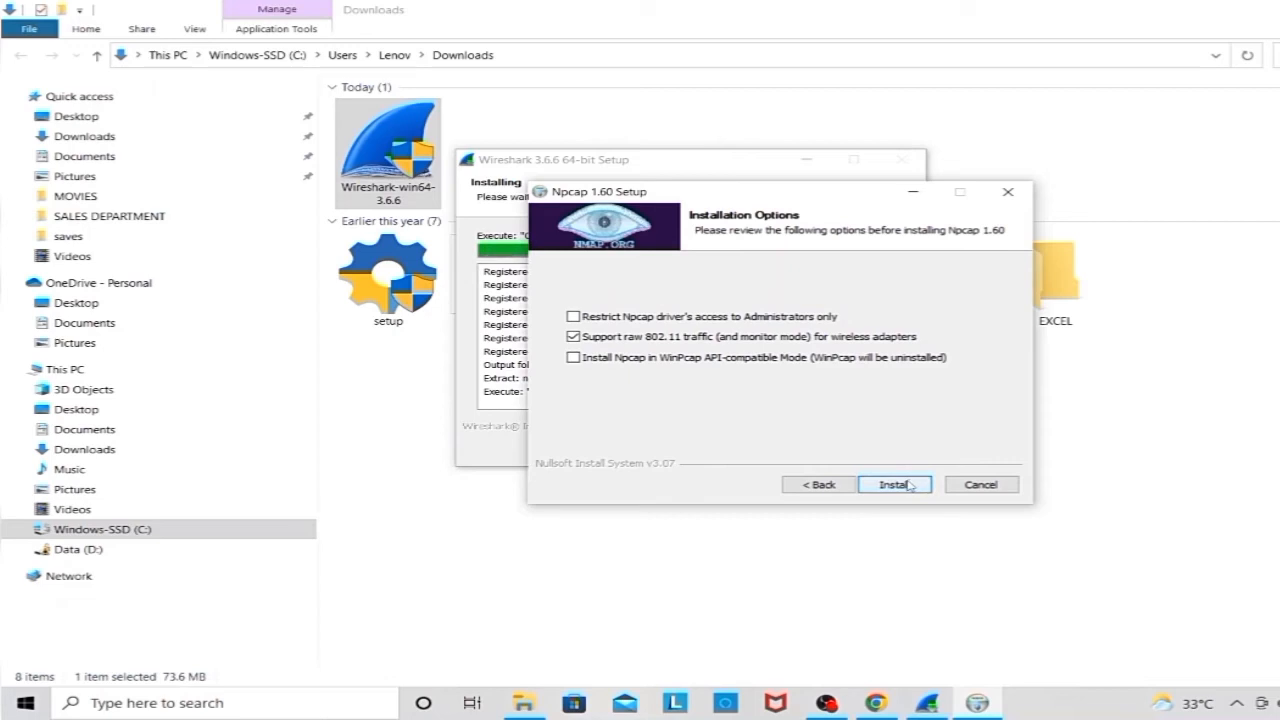
left_click(893, 484)
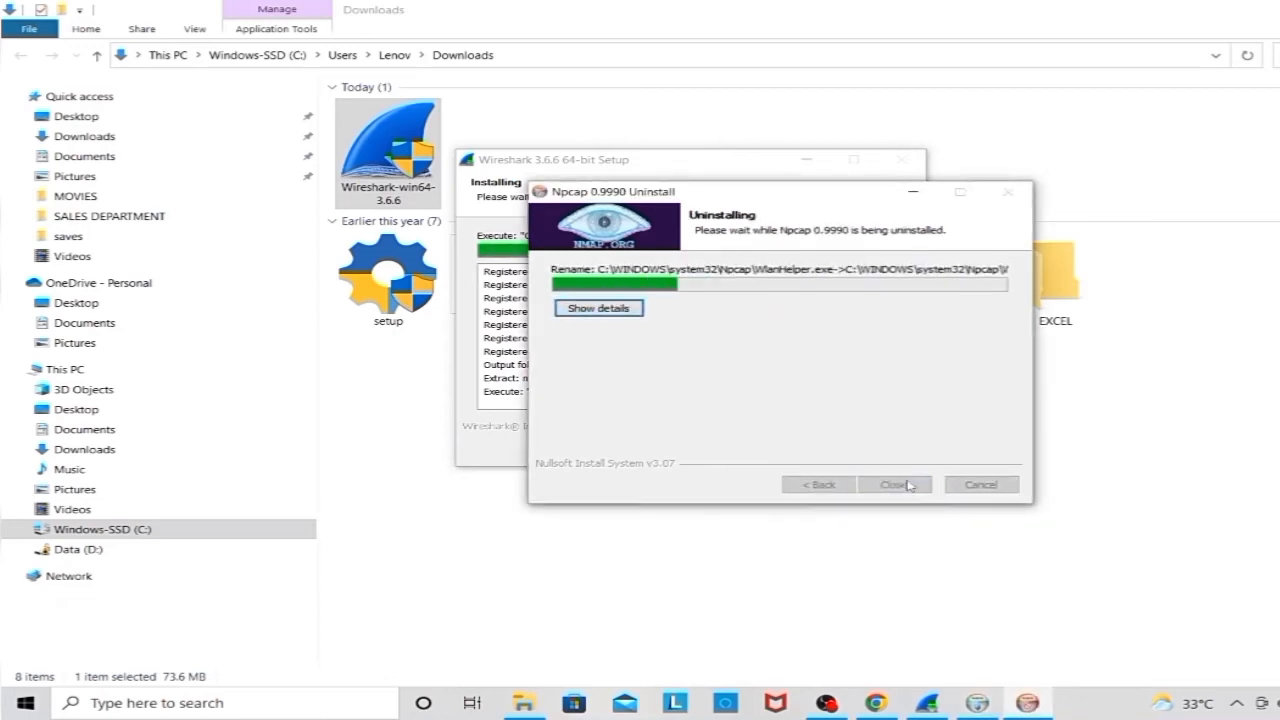
left_click_drag(800, 191, 918, 344)
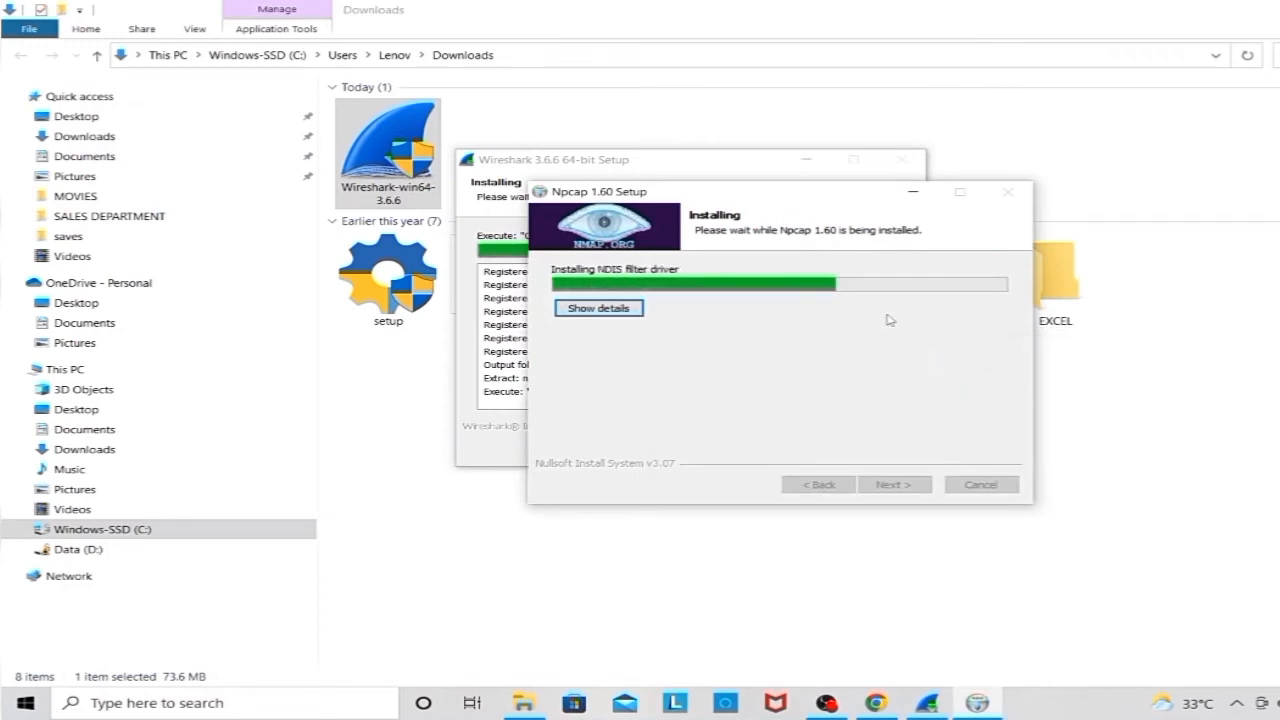
Finish the Wireshark 3.6.6 64-bit setup with the option to manually reboot later instead of rebooting now.
left_click_drag(776, 200, 854, 210)
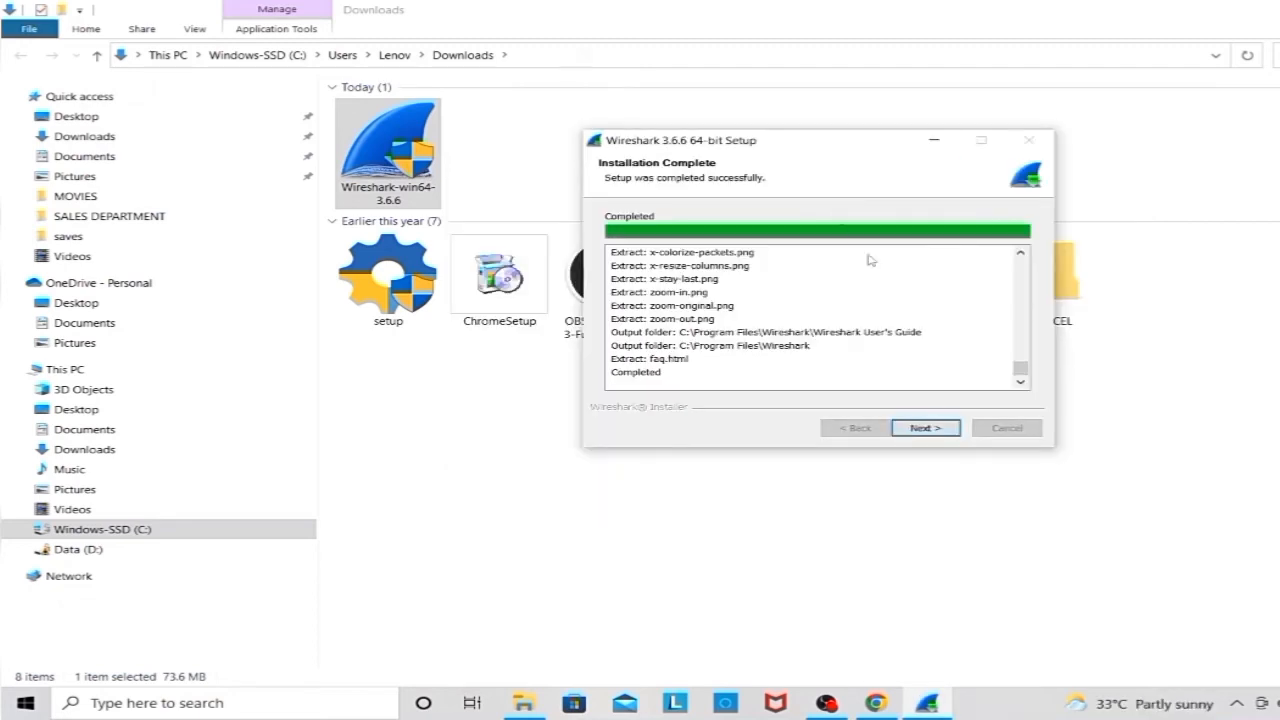
left_click(917, 430)
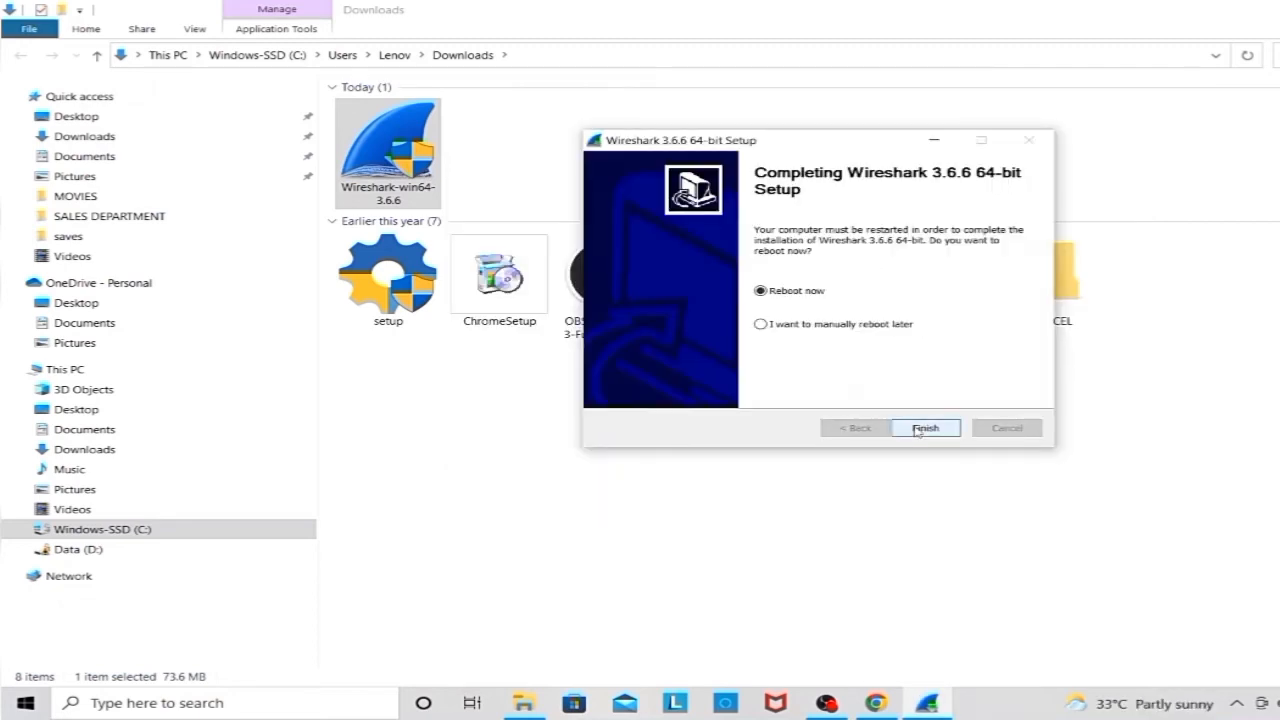
left_click(761, 326)
left_click(921, 428)
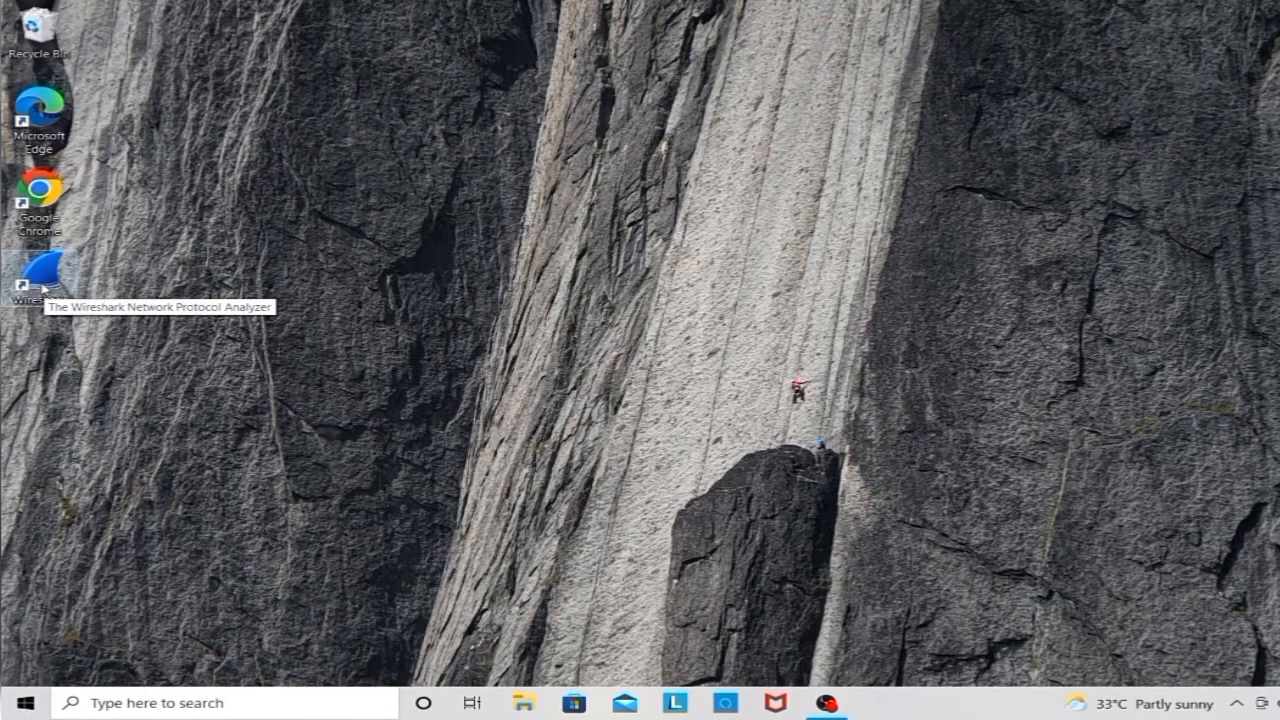
Launch Wireshark from the desktop in a maximized window and show the Wi-Fi interface's address details.
double_click(44, 288)
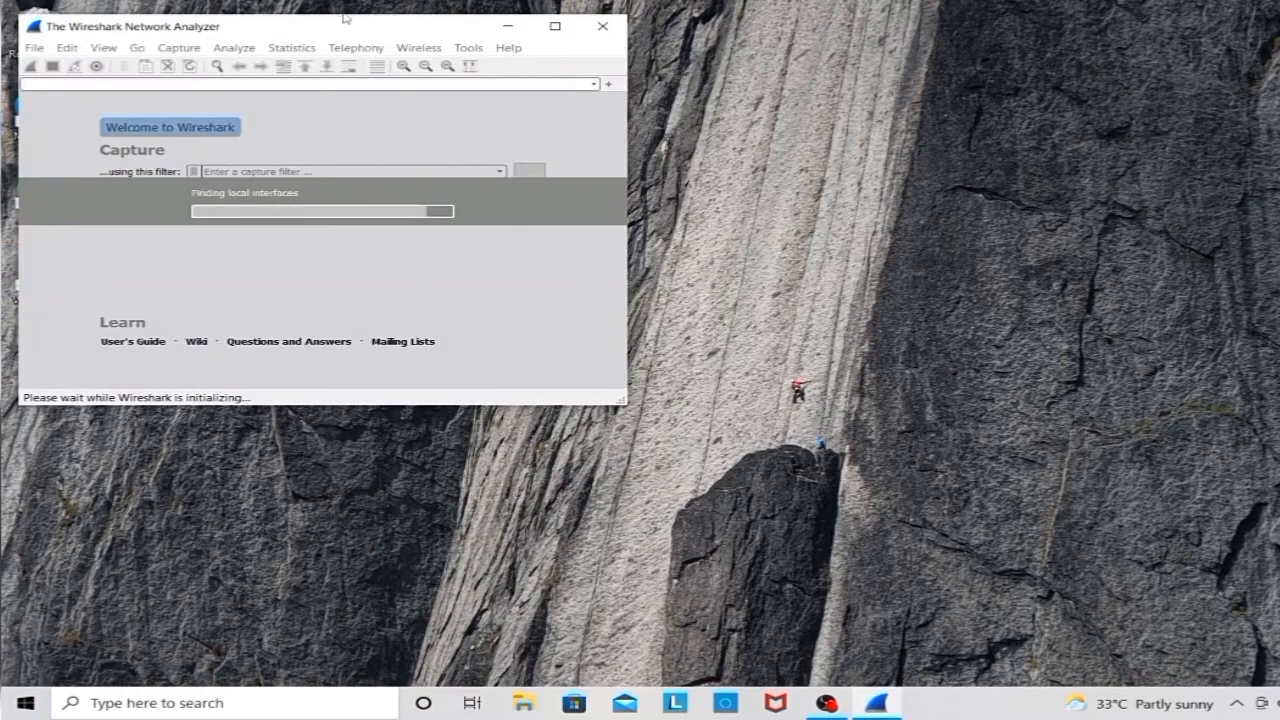
left_click_drag(327, 28, 711, 48)
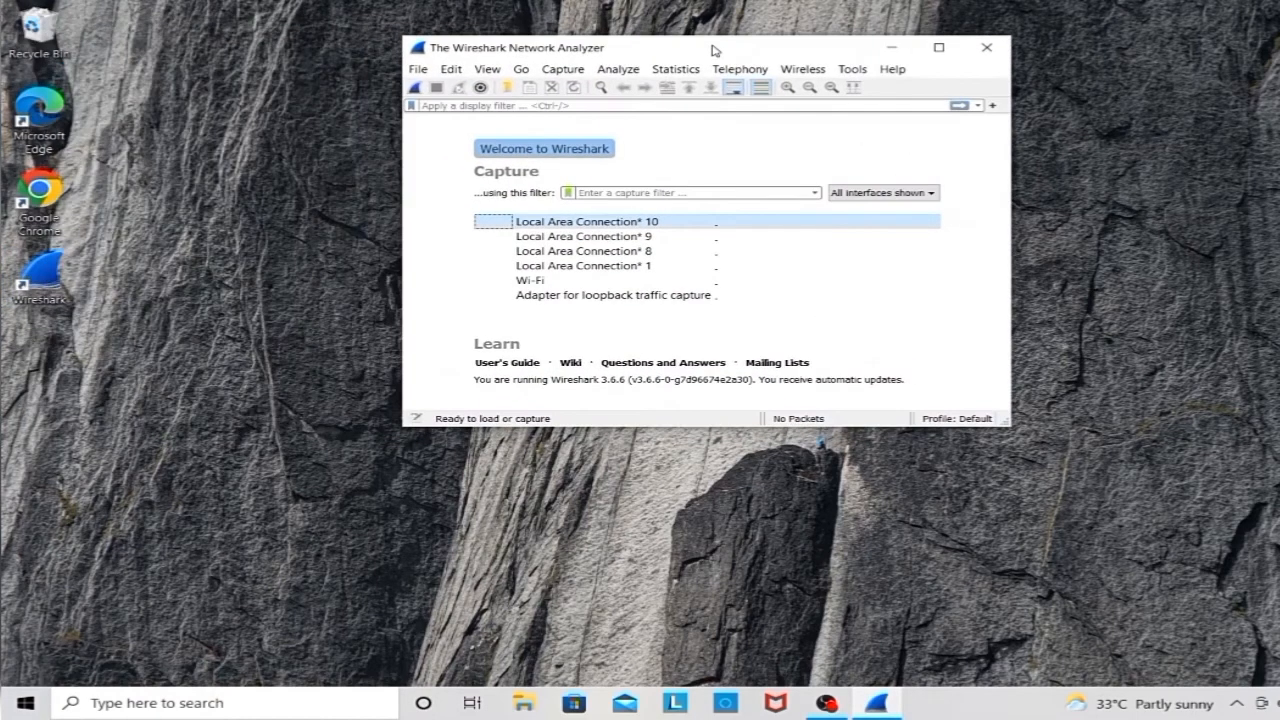
left_click(938, 47)
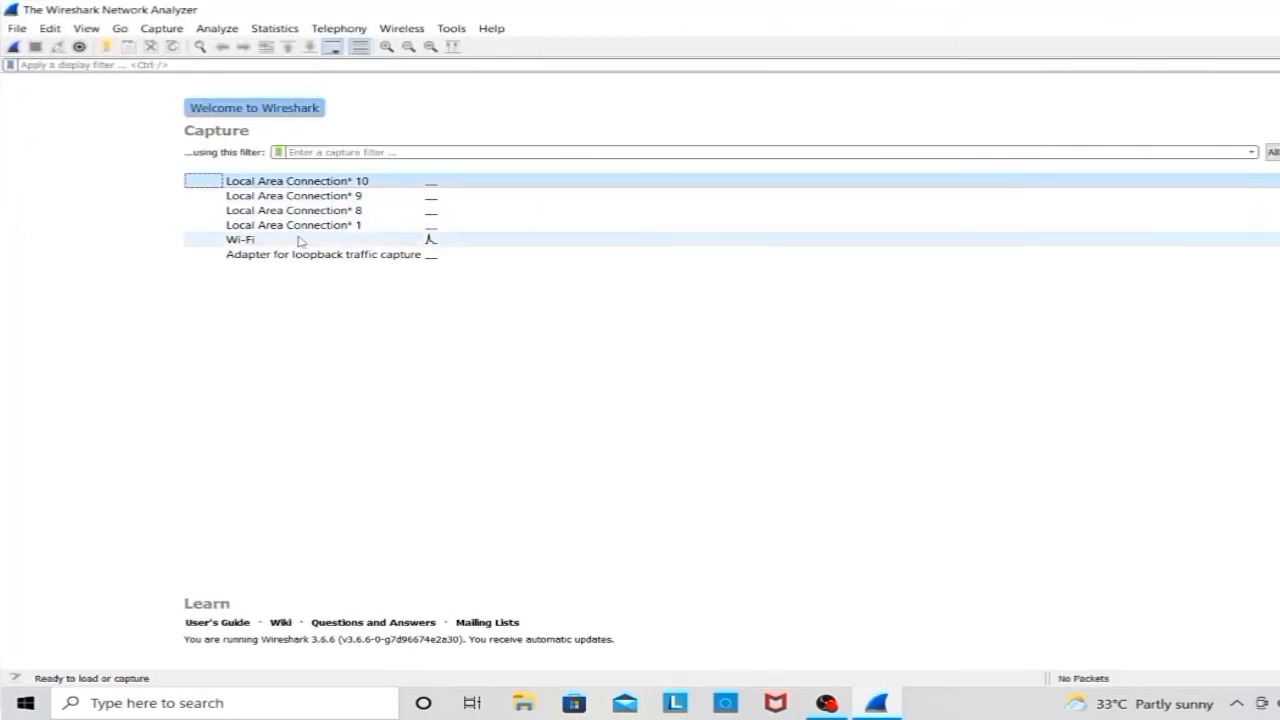
mouse_move(299, 241)
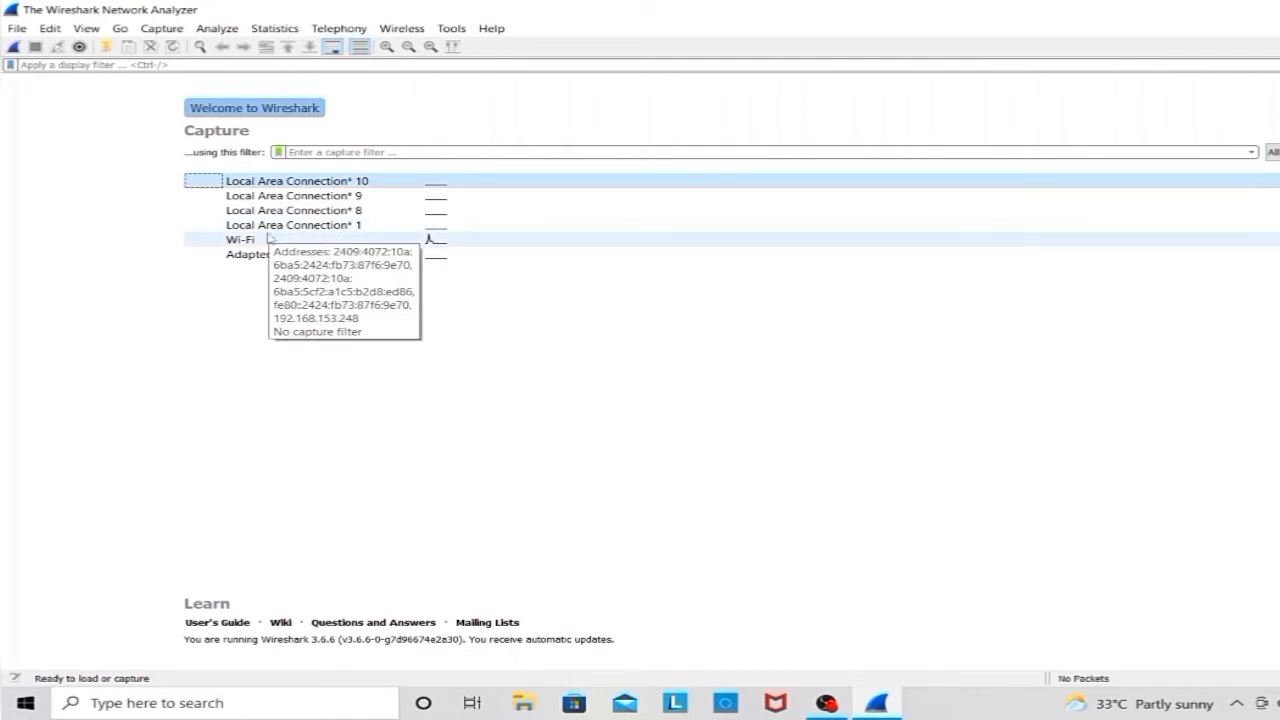
left_click(18, 29)
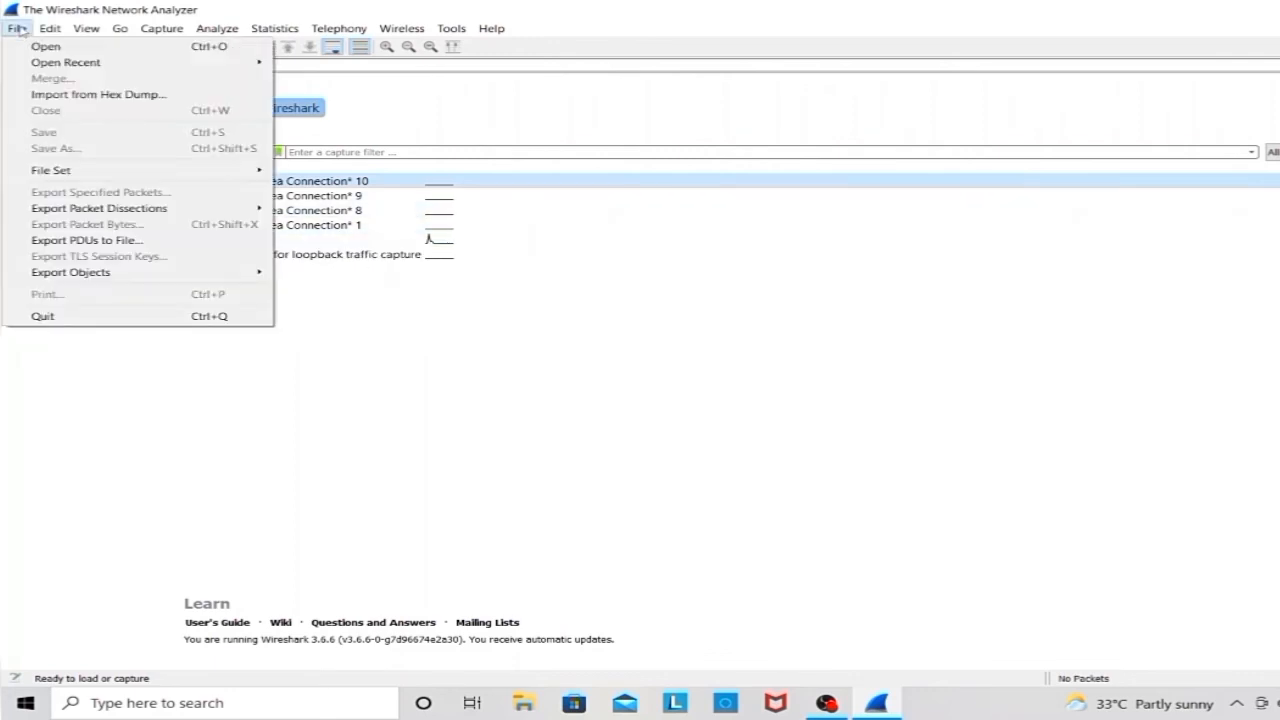
mouse_move(44, 33)
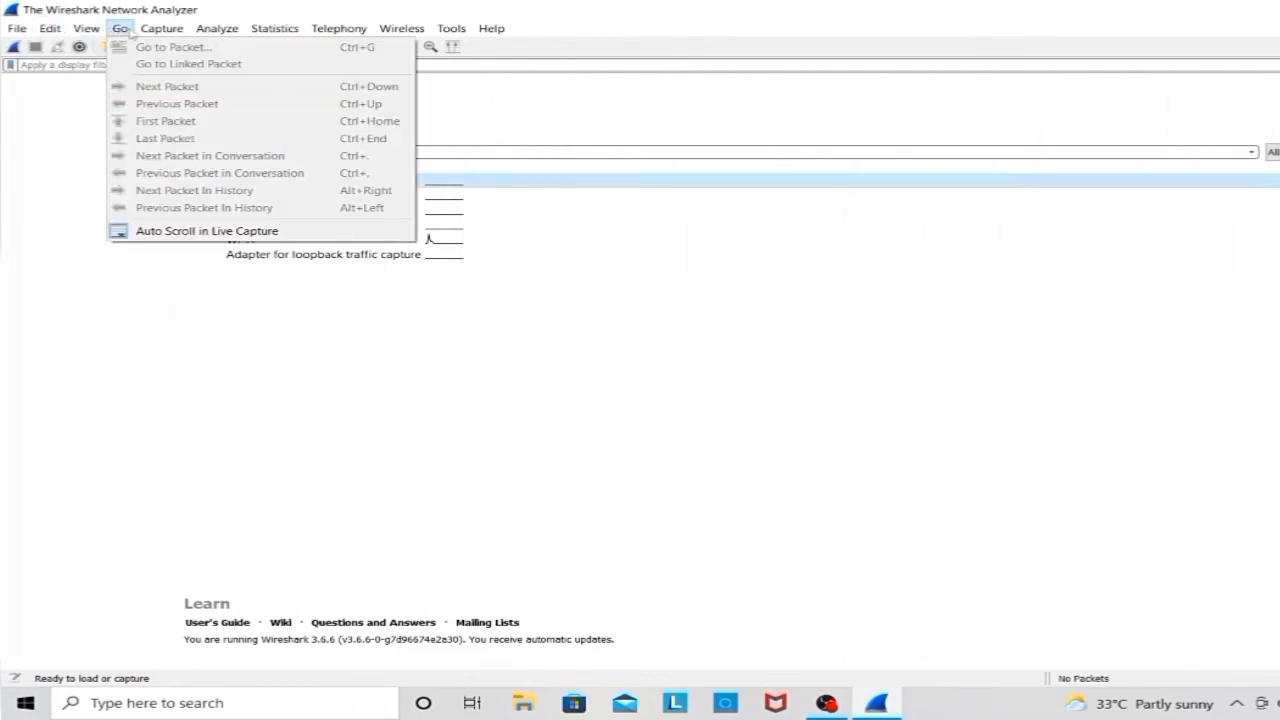
mouse_move(203, 33)
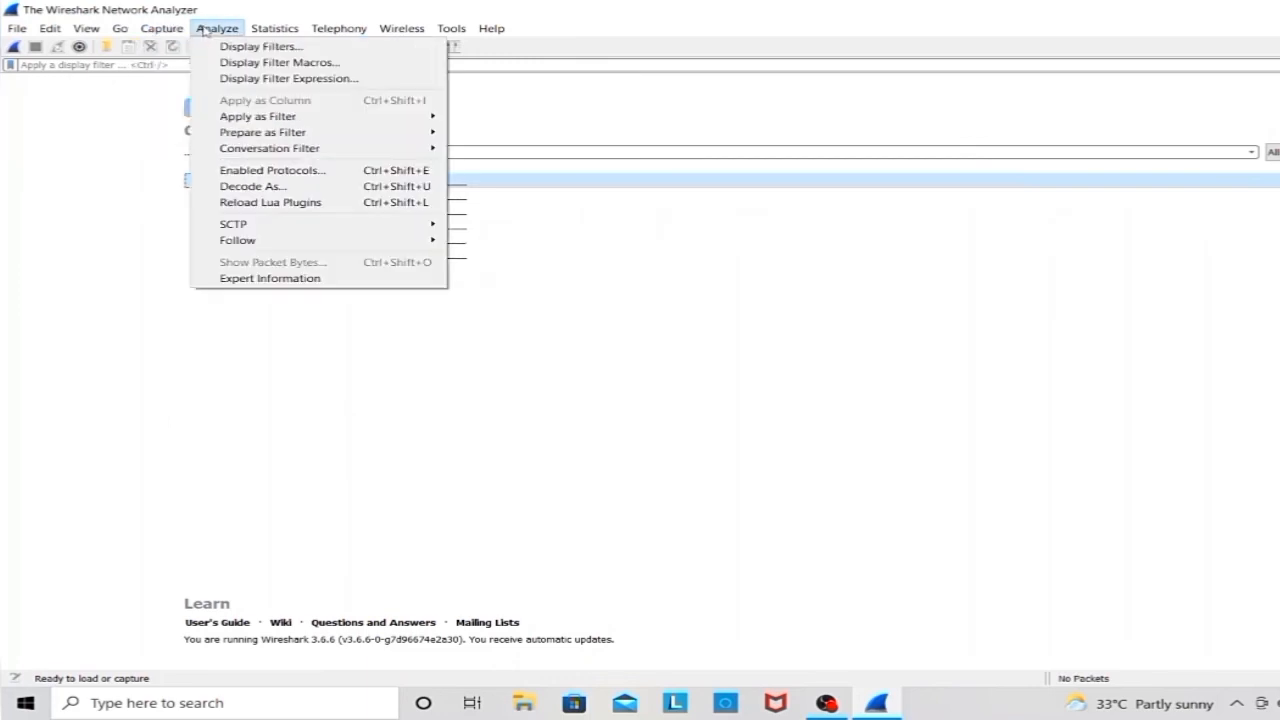
mouse_move(262, 30)
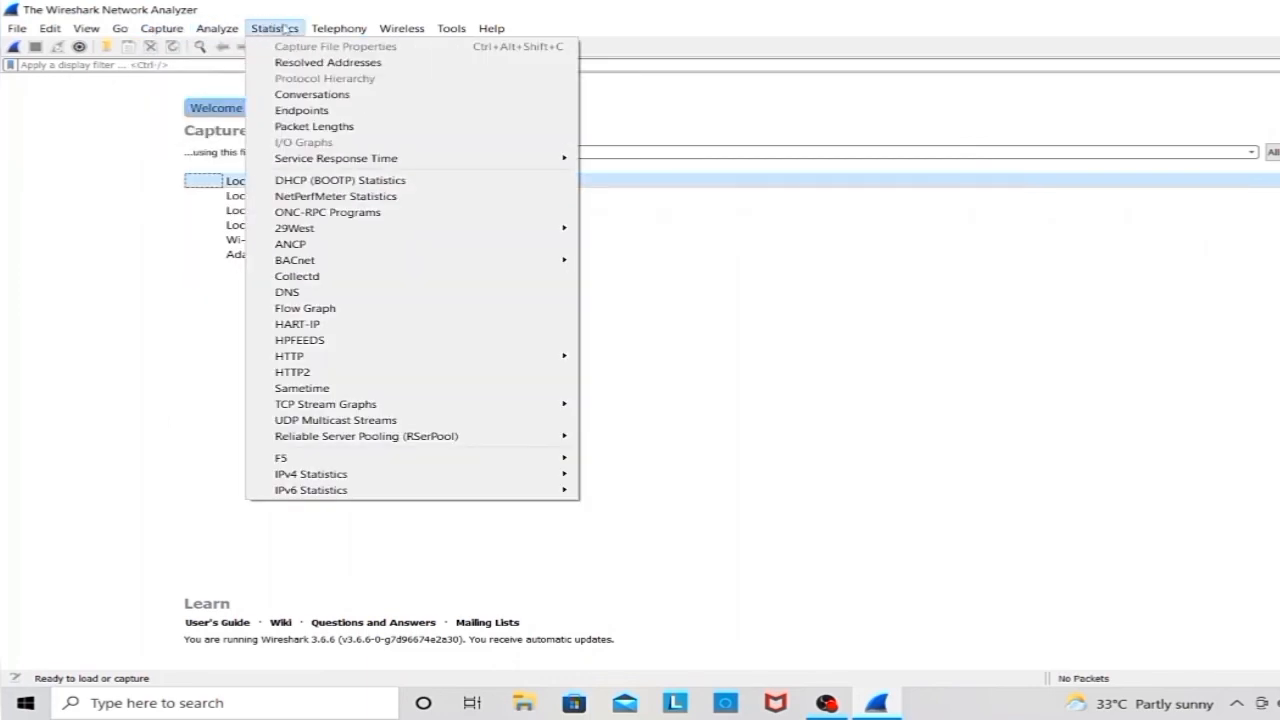
mouse_move(384, 33)
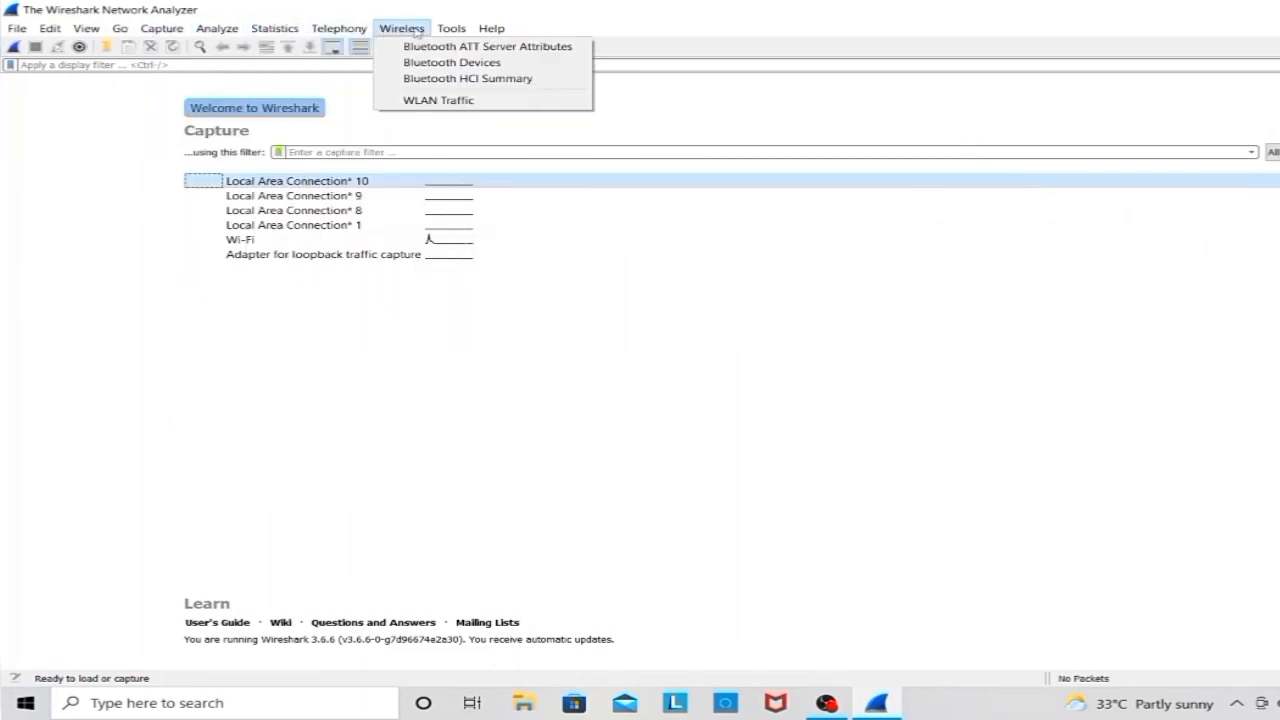
mouse_move(481, 33)
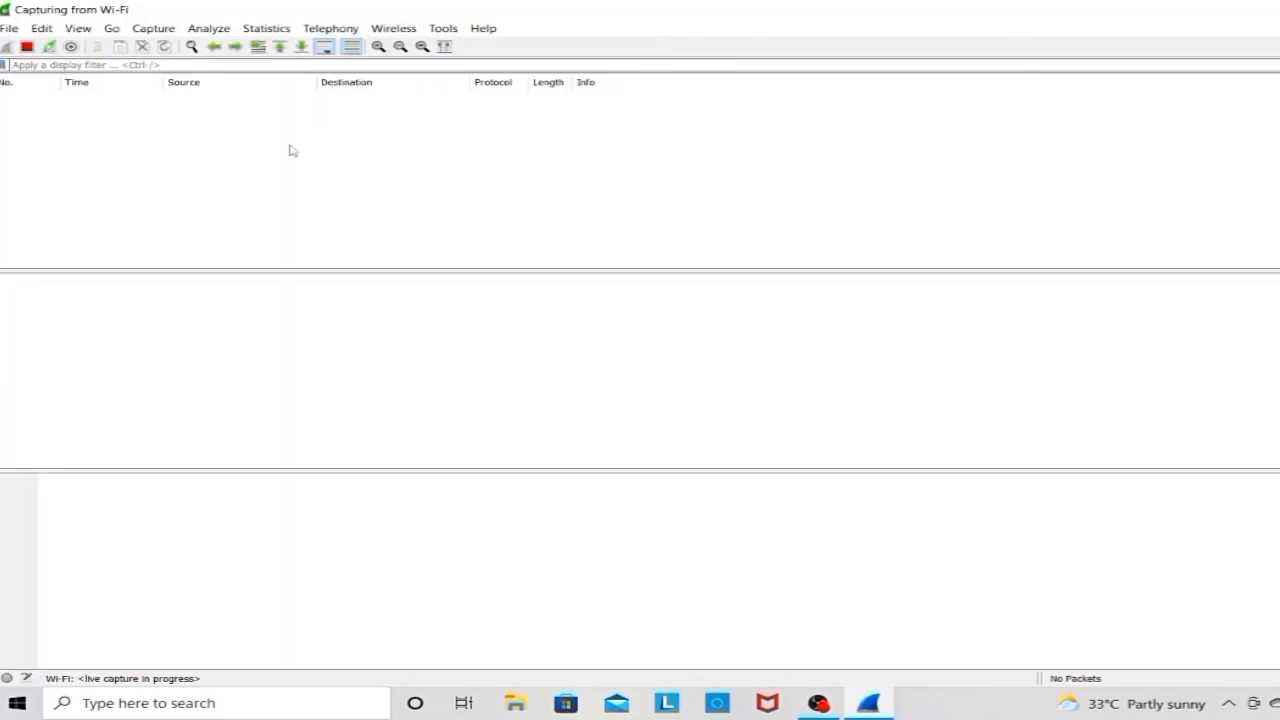